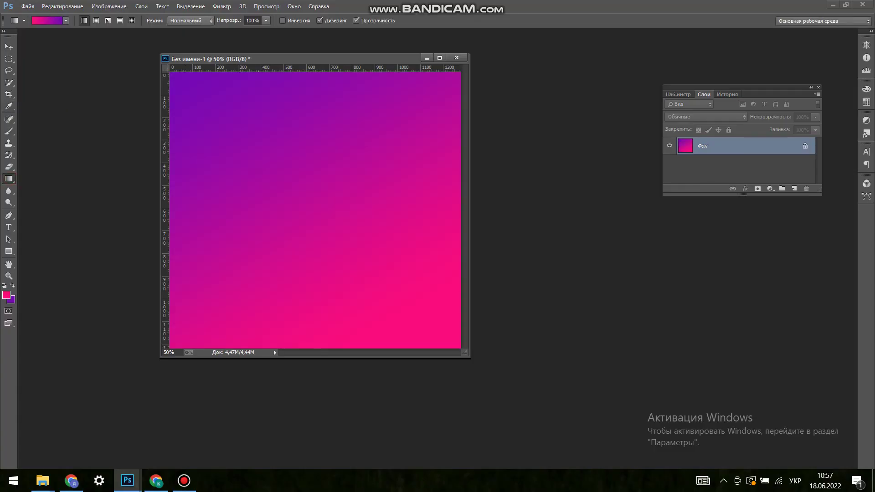
Step: Add a new empty layer above the gradient and hide the background layer
{"action": "key", "text": "ctrl+shift+alt+n"}
{"action": "left_click", "coordinate": [669, 163]}
Step: Draw the black table edge line with the Brush, undoing stray strokes
{"action": "key", "text": "b"}
{"action": "left_click_drag", "start_coordinate": [253, 278], "coordinate": [263, 275]}
{"action": "left_click", "coordinate": [62, 6]}
{"action": "left_click", "coordinate": [68, 39]}
{"action": "left_click_drag", "start_coordinate": [168, 297], "coordinate": [276, 272]}
{"action": "key", "text": "ctrl+z"}
{"action": "left_click_drag", "start_coordinate": [170, 272], "coordinate": [277, 262]}
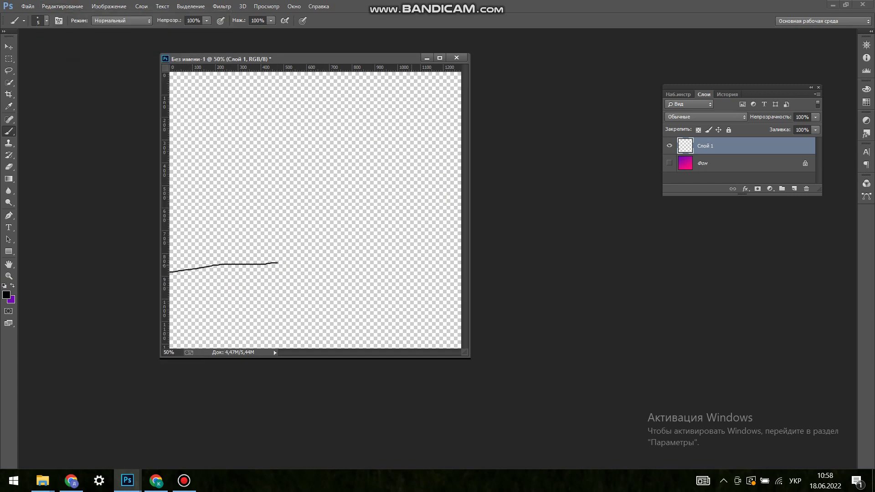
Step: Outline the cup and the palette with its paint wells
{"action": "mouse_move", "coordinate": [419, 295]}
{"action": "left_mouse_down"}
{"action": "mouse_move", "coordinate": [430, 181]}
{"action": "mouse_move", "coordinate": [348, 180]}
{"action": "mouse_move", "coordinate": [406, 308]}
{"action": "left_mouse_up"}
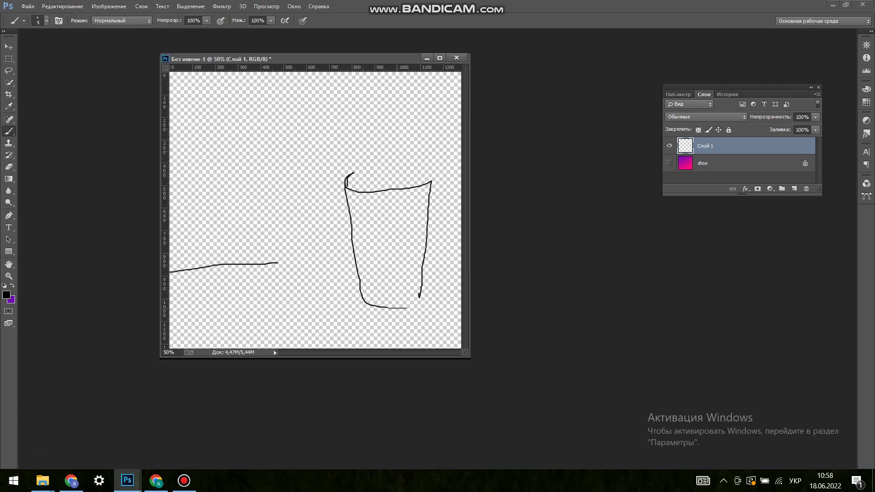
{"action": "mouse_move", "coordinate": [351, 250]}
{"action": "left_mouse_down"}
{"action": "mouse_move", "coordinate": [235, 322]}
{"action": "mouse_move", "coordinate": [343, 286]}
{"action": "mouse_move", "coordinate": [353, 273]}
{"action": "left_mouse_up"}
{"action": "left_click_drag", "start_coordinate": [284, 278], "coordinate": [281, 277]}
{"action": "left_click_drag", "start_coordinate": [260, 304], "coordinate": [288, 325]}
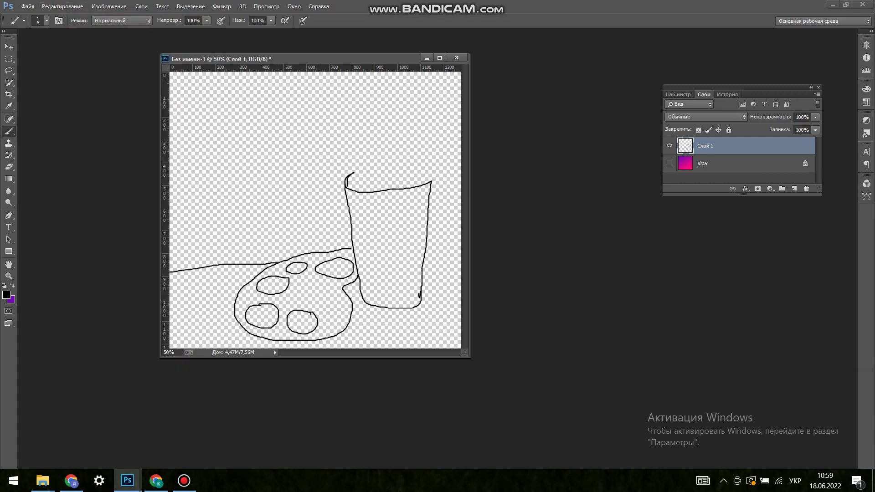
{"action": "left_click_drag", "start_coordinate": [325, 284], "coordinate": [326, 285]}
{"action": "left_click_drag", "start_coordinate": [304, 276], "coordinate": [308, 304]}
Step: Draw a brush handle and tip rising from the cup
{"action": "mouse_move", "coordinate": [399, 186]}
{"action": "left_mouse_down"}
{"action": "mouse_move", "coordinate": [416, 140]}
{"action": "mouse_move", "coordinate": [415, 185]}
{"action": "left_mouse_up"}
{"action": "left_click_drag", "start_coordinate": [417, 138], "coordinate": [429, 139]}
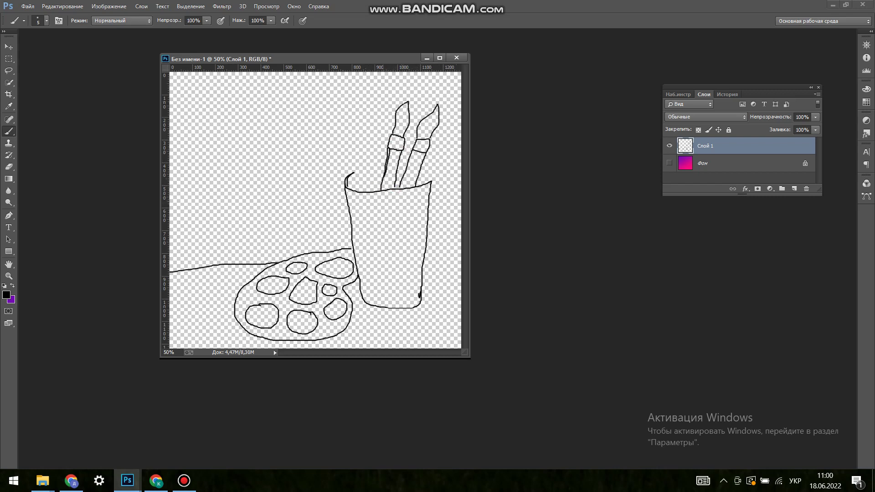
{"action": "scroll", "coordinate": [381, 145], "scroll_direction": "up", "scroll_amount": 2, "text": "alt"}
Step: Sketch a new brush, a pencil and a tall brush in the cup
{"action": "mouse_move", "coordinate": [272, 218]}
{"action": "left_mouse_down"}
{"action": "mouse_move", "coordinate": [263, 180]}
{"action": "mouse_move", "coordinate": [308, 241]}
{"action": "left_mouse_up"}
{"action": "mouse_move", "coordinate": [286, 204]}
{"action": "left_mouse_down"}
{"action": "mouse_move", "coordinate": [310, 242]}
{"action": "mouse_move", "coordinate": [280, 304]}
{"action": "mouse_move", "coordinate": [302, 218]}
{"action": "left_mouse_up"}
{"action": "left_click_drag", "start_coordinate": [278, 187], "coordinate": [301, 188]}
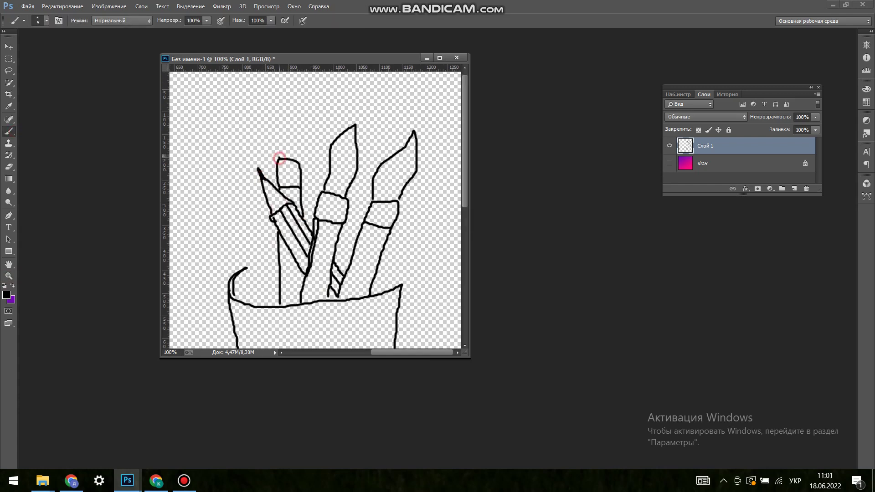
{"action": "left_click_drag", "start_coordinate": [279, 159], "coordinate": [302, 166]}
Step: Outline the marker body with its pointed top and rounded cap
{"action": "left_click_drag", "start_coordinate": [219, 231], "coordinate": [264, 305]}
{"action": "left_click_drag", "start_coordinate": [238, 210], "coordinate": [278, 268]}
{"action": "left_click_drag", "start_coordinate": [237, 209], "coordinate": [215, 223]}
{"action": "mouse_move", "coordinate": [227, 239]}
{"action": "left_mouse_down"}
{"action": "mouse_move", "coordinate": [240, 232]}
{"action": "mouse_move", "coordinate": [197, 176]}
{"action": "mouse_move", "coordinate": [240, 206]}
{"action": "mouse_move", "coordinate": [258, 241]}
{"action": "left_mouse_up"}
{"action": "left_click_drag", "start_coordinate": [218, 218], "coordinate": [228, 197]}
{"action": "left_click_drag", "start_coordinate": [196, 161], "coordinate": [204, 155]}
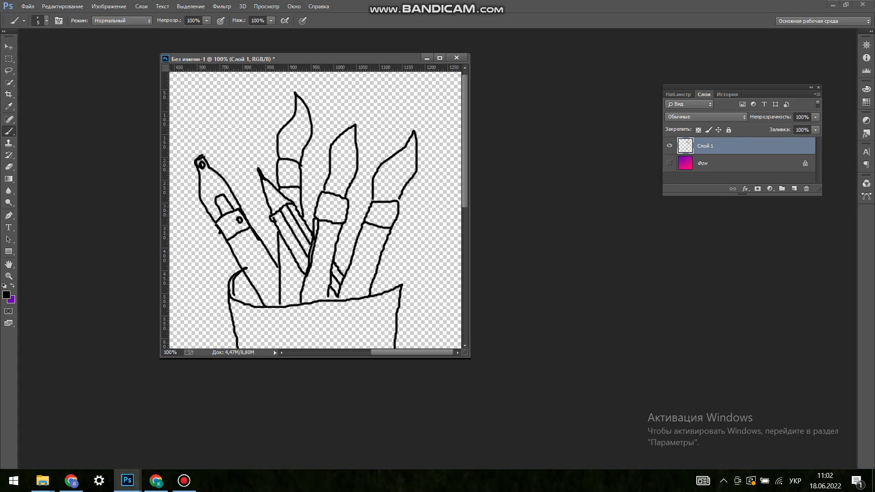
Step: Add a brush with handle, ferrule and tip on the cup's right side
{"action": "left_click_drag", "start_coordinate": [393, 254], "coordinate": [412, 245]}
{"action": "left_click_drag", "start_coordinate": [416, 260], "coordinate": [436, 222]}
{"action": "mouse_move", "coordinate": [417, 254]}
{"action": "left_mouse_down"}
{"action": "mouse_move", "coordinate": [444, 235]}
{"action": "mouse_move", "coordinate": [439, 228]}
{"action": "left_mouse_up"}
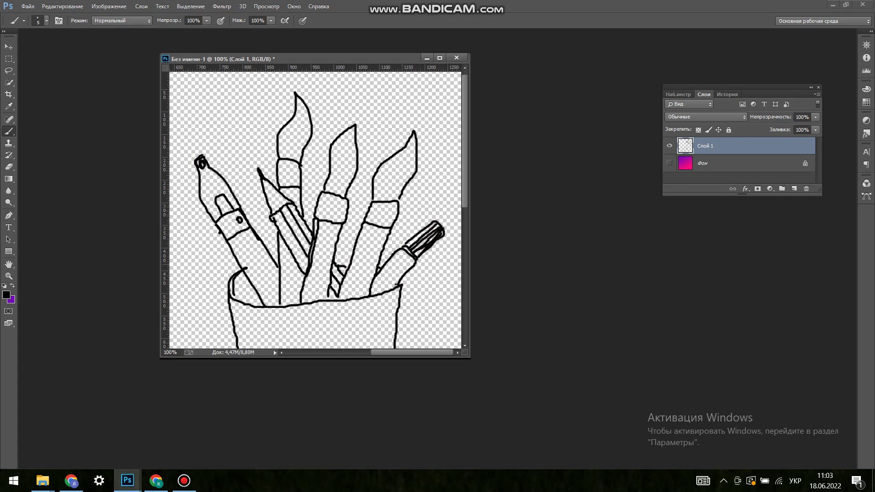
{"action": "scroll", "coordinate": [314, 209], "scroll_direction": "down", "scroll_amount": 10}
{"action": "mouse_move", "coordinate": [266, 267]}
{"action": "left_mouse_down"}
{"action": "mouse_move", "coordinate": [371, 269]}
{"action": "mouse_move", "coordinate": [335, 348]}
{"action": "mouse_move", "coordinate": [222, 330]}
{"action": "left_mouse_up"}
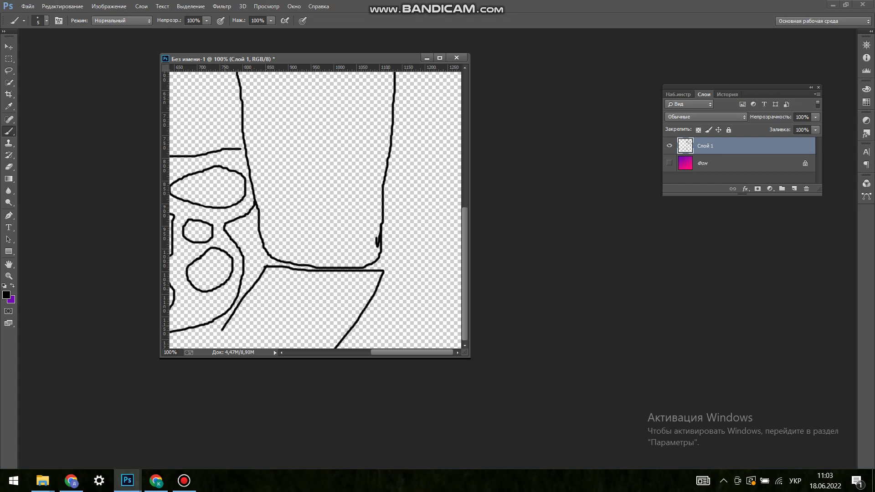
Step: Sketch two erasers beside the cup and the box's doubled slanted front edge
{"action": "left_click_drag", "start_coordinate": [392, 283], "coordinate": [387, 311]}
{"action": "left_click_drag", "start_coordinate": [433, 284], "coordinate": [436, 311]}
{"action": "left_click_drag", "start_coordinate": [436, 312], "coordinate": [387, 311]}
{"action": "mouse_move", "coordinate": [407, 244]}
{"action": "left_mouse_down"}
{"action": "mouse_move", "coordinate": [424, 263]}
{"action": "mouse_move", "coordinate": [438, 241]}
{"action": "left_mouse_up"}
{"action": "mouse_move", "coordinate": [410, 239]}
{"action": "left_mouse_down"}
{"action": "mouse_move", "coordinate": [453, 223]}
{"action": "mouse_move", "coordinate": [439, 260]}
{"action": "left_mouse_up"}
{"action": "mouse_move", "coordinate": [381, 270]}
{"action": "left_mouse_down"}
{"action": "mouse_move", "coordinate": [388, 293]}
{"action": "mouse_move", "coordinate": [359, 348]}
{"action": "left_mouse_up"}
{"action": "left_click_drag", "start_coordinate": [377, 293], "coordinate": [342, 349]}
{"action": "left_click_drag", "start_coordinate": [386, 309], "coordinate": [371, 338]}
Step: Select the Eraser and set the background colour to white (ffffff)
{"action": "left_click", "coordinate": [9, 167]}
{"action": "left_click", "coordinate": [11, 300]}
{"action": "type", "text": "ffffff"}
{"action": "key", "text": "Return"}
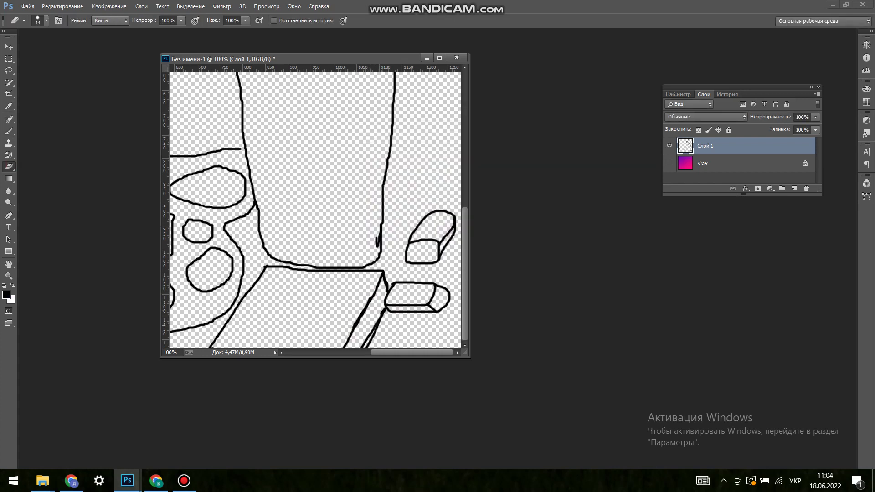
Step: Draw two round holes, a slanted line and a slot in the box, plus the right table edge
{"action": "key", "text": "b"}
{"action": "mouse_move", "coordinate": [272, 279]}
{"action": "left_mouse_down"}
{"action": "mouse_move", "coordinate": [261, 298]}
{"action": "mouse_move", "coordinate": [271, 279]}
{"action": "left_mouse_up"}
{"action": "left_click_drag", "start_coordinate": [267, 314], "coordinate": [269, 313]}
{"action": "left_click_drag", "start_coordinate": [333, 301], "coordinate": [307, 347]}
{"action": "mouse_move", "coordinate": [345, 283]}
{"action": "left_mouse_down"}
{"action": "mouse_move", "coordinate": [320, 349]}
{"action": "mouse_move", "coordinate": [339, 301]}
{"action": "mouse_move", "coordinate": [301, 348]}
{"action": "left_mouse_up"}
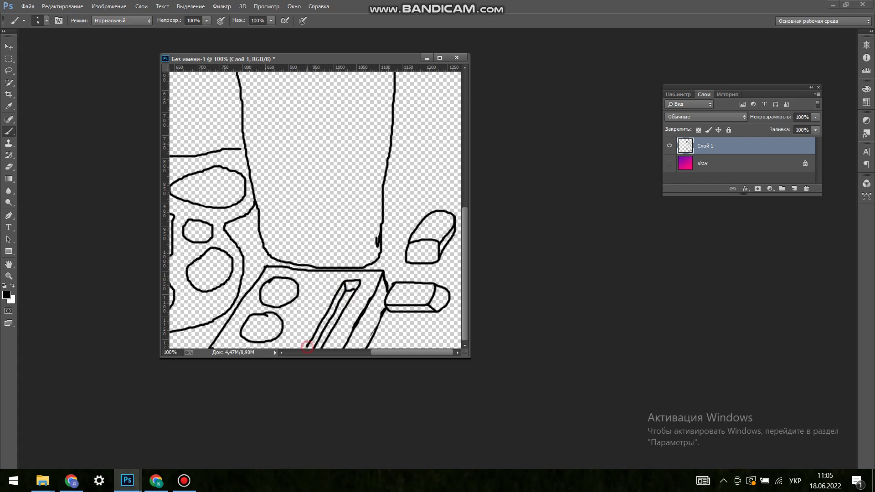
{"action": "left_click_drag", "start_coordinate": [388, 166], "coordinate": [459, 160]}
{"action": "key", "text": "z"}
{"action": "right_click", "coordinate": [440, 218]}
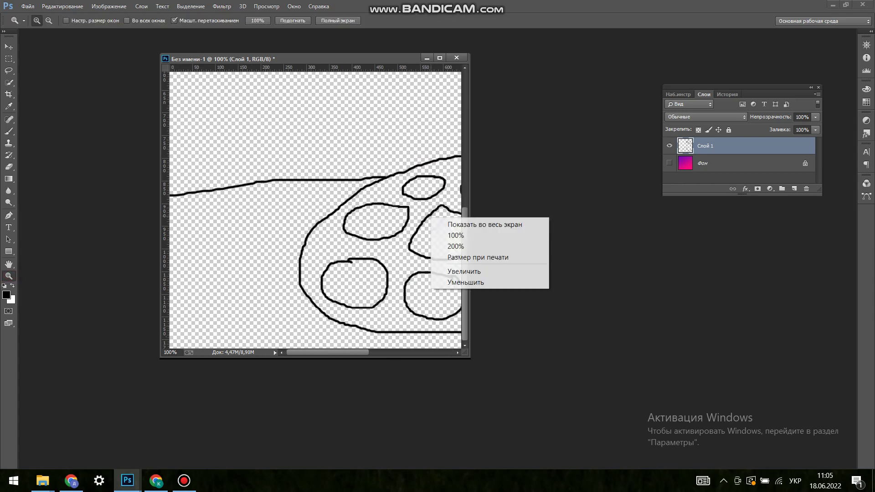
Step: Change the zoom and draw the wavy blob outline behind the table
{"action": "left_click", "coordinate": [460, 226]}
{"action": "key", "text": "b"}
{"action": "mouse_move", "coordinate": [299, 84]}
{"action": "left_mouse_down"}
{"action": "mouse_move", "coordinate": [350, 217]}
{"action": "mouse_move", "coordinate": [344, 82]}
{"action": "mouse_move", "coordinate": [418, 112]}
{"action": "left_mouse_up"}
Step: Choose a cream colour and paint the palette's left and lower areas with a larger brush
{"action": "scroll", "coordinate": [256, 273], "scroll_direction": "up", "scroll_amount": 1}
{"action": "left_click", "coordinate": [46, 21]}
{"action": "left_click_drag", "start_coordinate": [68, 37], "coordinate": [91, 37]}
{"action": "key", "text": "Return"}
{"action": "left_click_drag", "start_coordinate": [230, 275], "coordinate": [228, 266]}
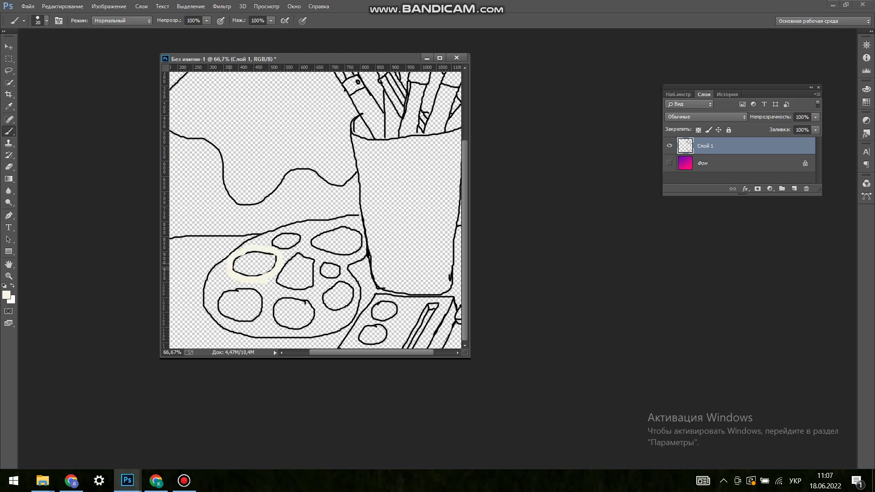
{"action": "left_click", "coordinate": [46, 21]}
{"action": "left_click_drag", "start_coordinate": [90, 37], "coordinate": [101, 38]}
{"action": "mouse_move", "coordinate": [227, 269]}
{"action": "left_mouse_down"}
{"action": "mouse_move", "coordinate": [218, 292]}
{"action": "mouse_move", "coordinate": [279, 286]}
{"action": "mouse_move", "coordinate": [322, 326]}
{"action": "mouse_move", "coordinate": [268, 305]}
{"action": "left_mouse_up"}
{"action": "mouse_move", "coordinate": [278, 335]}
{"action": "left_mouse_down"}
{"action": "mouse_move", "coordinate": [257, 319]}
{"action": "mouse_move", "coordinate": [223, 323]}
{"action": "mouse_move", "coordinate": [207, 273]}
{"action": "mouse_move", "coordinate": [214, 266]}
{"action": "left_mouse_up"}
{"action": "left_click_drag", "start_coordinate": [324, 321], "coordinate": [351, 312]}
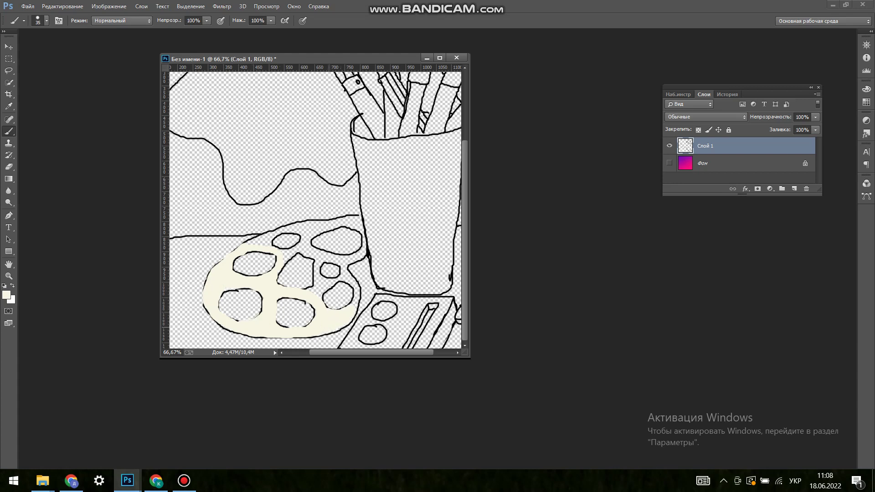
Step: Finish the cream fill around the right-side and upper wells with a smaller brush
{"action": "left_click", "coordinate": [47, 21]}
{"action": "left_click_drag", "start_coordinate": [101, 38], "coordinate": [92, 38]}
{"action": "mouse_move", "coordinate": [321, 279]}
{"action": "left_mouse_down"}
{"action": "mouse_move", "coordinate": [353, 280]}
{"action": "mouse_move", "coordinate": [346, 269]}
{"action": "mouse_move", "coordinate": [296, 251]}
{"action": "mouse_move", "coordinate": [293, 229]}
{"action": "mouse_move", "coordinate": [361, 226]}
{"action": "left_mouse_up"}
{"action": "left_click", "coordinate": [47, 20]}
{"action": "left_click_drag", "start_coordinate": [91, 38], "coordinate": [87, 37]}
{"action": "left_click_drag", "start_coordinate": [346, 269], "coordinate": [362, 243]}
Step: Shade the upper-left, lower-left and lower-middle wells light grey
{"action": "left_click", "coordinate": [6, 295]}
{"action": "left_click", "coordinate": [513, 121]}
{"action": "left_click_drag", "start_coordinate": [235, 268], "coordinate": [268, 258]}
{"action": "left_click_drag", "start_coordinate": [221, 307], "coordinate": [257, 294]}
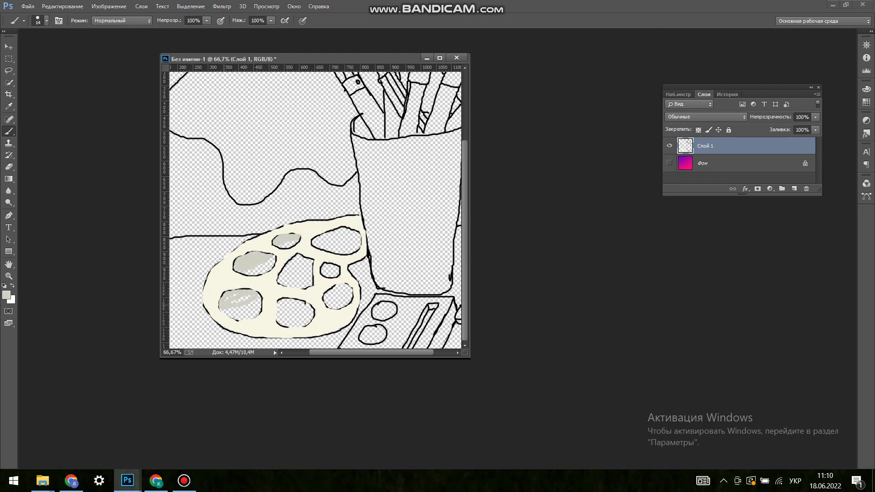
{"action": "left_click_drag", "start_coordinate": [276, 318], "coordinate": [350, 285]}
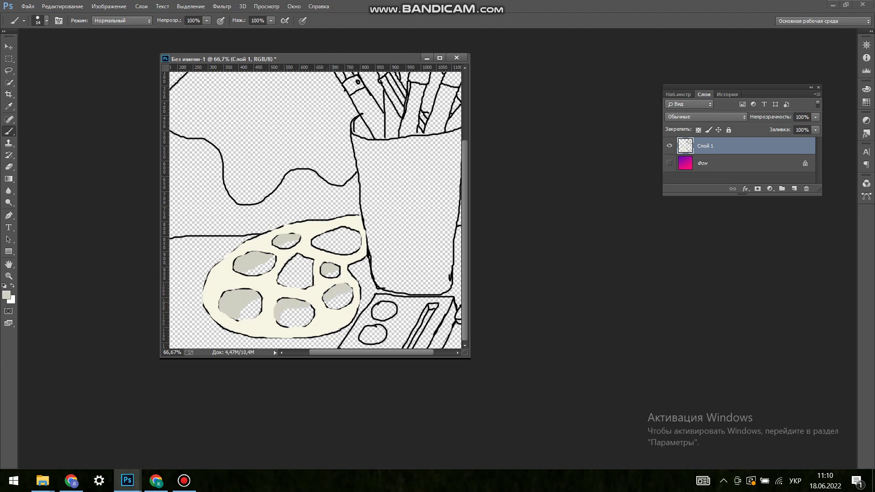
Step: Add darker grey shading to the top-left, lower and lower-right wells
{"action": "left_click", "coordinate": [7, 295]}
{"action": "left_click", "coordinate": [514, 121]}
{"action": "left_click_drag", "start_coordinate": [282, 246], "coordinate": [298, 239]}
{"action": "left_click_drag", "start_coordinate": [245, 272], "coordinate": [275, 257]}
{"action": "mouse_move", "coordinate": [236, 318]}
{"action": "left_mouse_down"}
{"action": "mouse_move", "coordinate": [261, 301]}
{"action": "mouse_move", "coordinate": [311, 308]}
{"action": "left_mouse_up"}
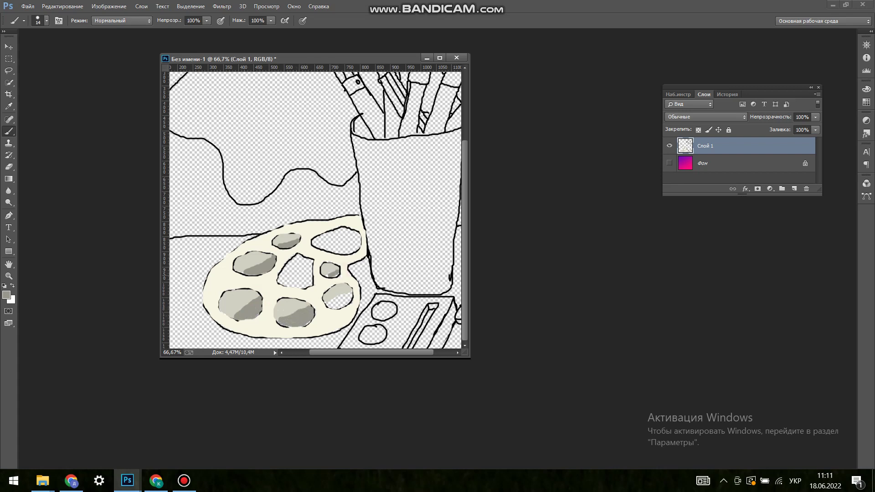
{"action": "left_click_drag", "start_coordinate": [326, 305], "coordinate": [350, 296]}
{"action": "left_click", "coordinate": [287, 268], "text": "alt"}
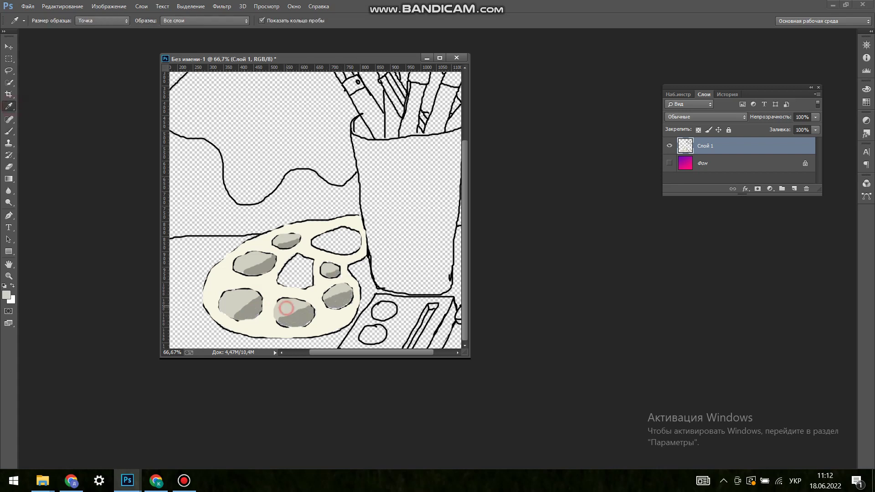
Step: Darken the middle slanted well, then paint the box light cyan
{"action": "mouse_move", "coordinate": [285, 280]}
{"action": "left_mouse_down"}
{"action": "mouse_move", "coordinate": [303, 260]}
{"action": "mouse_move", "coordinate": [317, 262]}
{"action": "left_mouse_up"}
{"action": "left_click", "coordinate": [306, 269], "text": "alt"}
{"action": "left_click", "coordinate": [7, 295]}
{"action": "left_click", "coordinate": [524, 115]}
{"action": "left_click_drag", "start_coordinate": [377, 295], "coordinate": [343, 347]}
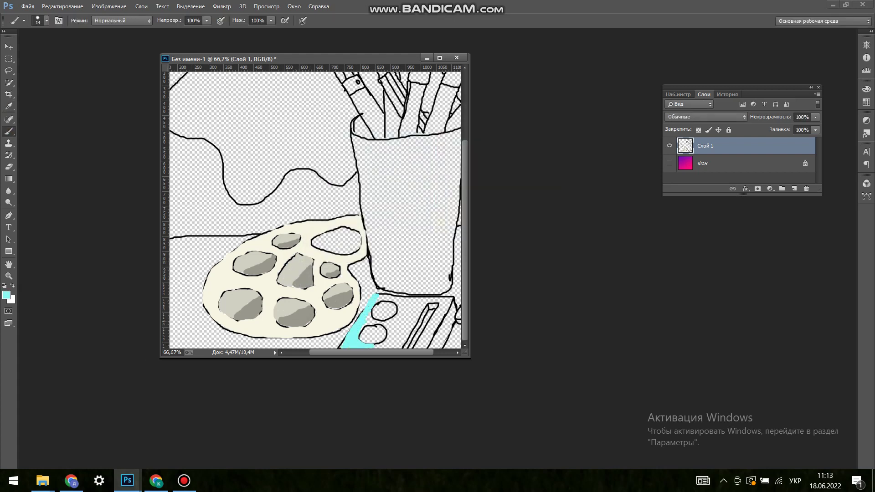
{"action": "mouse_move", "coordinate": [395, 298]}
{"action": "left_mouse_down"}
{"action": "mouse_move", "coordinate": [395, 308]}
{"action": "mouse_move", "coordinate": [421, 303]}
{"action": "mouse_move", "coordinate": [430, 329]}
{"action": "mouse_move", "coordinate": [417, 346]}
{"action": "left_mouse_up"}
{"action": "left_click", "coordinate": [46, 21]}
{"action": "left_click", "coordinate": [47, 21]}
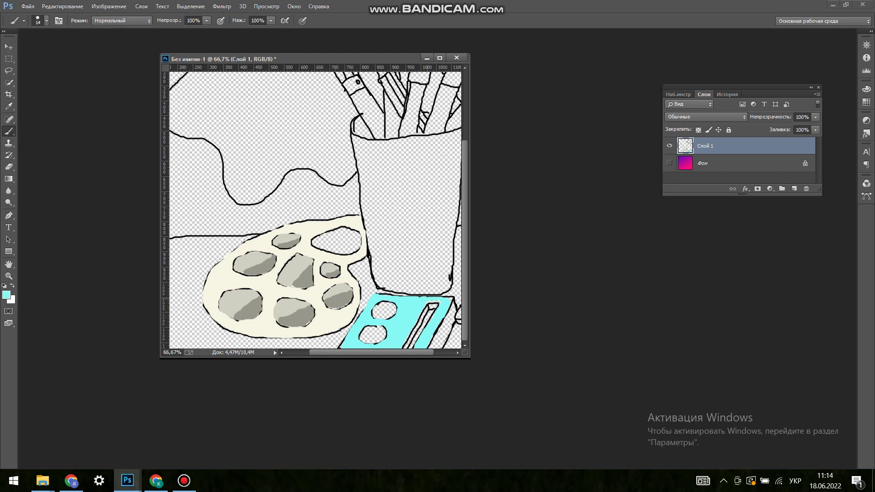
Step: Shade the box's right side in darker teal with a smaller brush
{"action": "left_click_drag", "start_coordinate": [453, 303], "coordinate": [438, 348]}
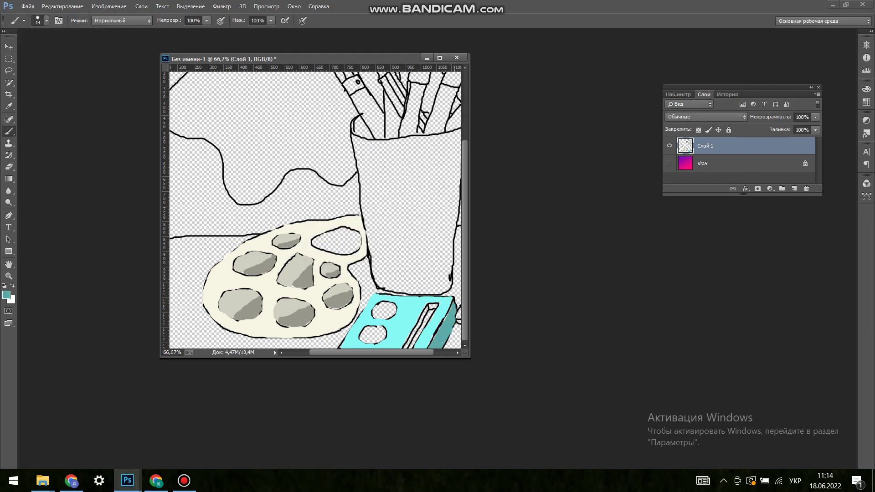
{"action": "left_click", "coordinate": [46, 20]}
{"action": "left_click", "coordinate": [6, 295]}
{"action": "left_click", "coordinate": [509, 122]}
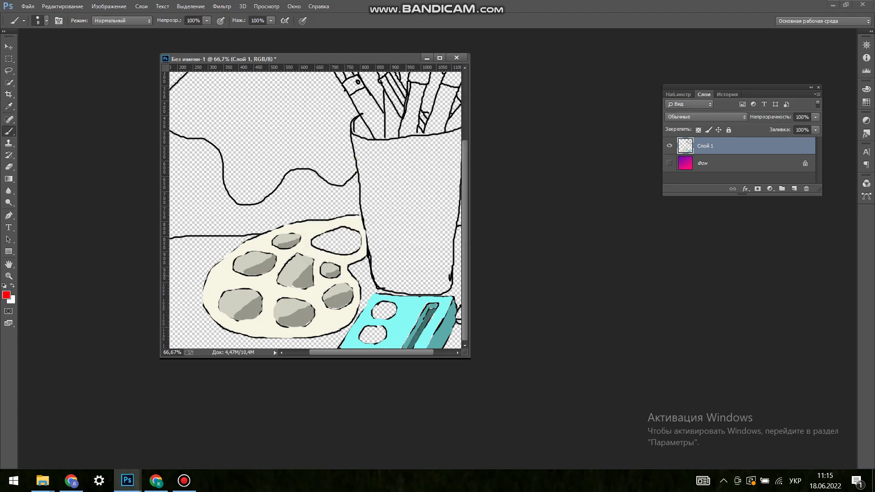
{"action": "right_click", "coordinate": [361, 292]}
Step: At 100% zoom, paint the box's upper hole red and lower hole purple
{"action": "left_click", "coordinate": [377, 316]}
{"action": "left_click_drag", "start_coordinate": [330, 287], "coordinate": [346, 293]}
{"action": "left_click", "coordinate": [6, 295]}
{"action": "left_click", "coordinate": [540, 110]}
{"action": "mouse_move", "coordinate": [309, 319]}
{"action": "left_mouse_down"}
{"action": "mouse_move", "coordinate": [332, 335]}
{"action": "mouse_move", "coordinate": [327, 328]}
{"action": "left_mouse_up"}
Step: Colour the eraser grey, then pick a dark grey and shrink the brush
{"action": "scroll", "coordinate": [315, 209], "scroll_direction": "right", "scroll_amount": 3}
{"action": "left_click", "coordinate": [7, 295]}
{"action": "left_click", "coordinate": [529, 123]}
{"action": "mouse_move", "coordinate": [396, 294]}
{"action": "left_mouse_down"}
{"action": "mouse_move", "coordinate": [428, 298]}
{"action": "mouse_move", "coordinate": [428, 308]}
{"action": "mouse_move", "coordinate": [440, 289]}
{"action": "mouse_move", "coordinate": [444, 304]}
{"action": "mouse_move", "coordinate": [391, 310]}
{"action": "left_mouse_up"}
{"action": "left_click", "coordinate": [6, 295]}
{"action": "left_click", "coordinate": [528, 124]}
{"action": "key", "text": "b"}
{"action": "left_click", "coordinate": [39, 21]}
{"action": "left_click", "coordinate": [39, 20]}
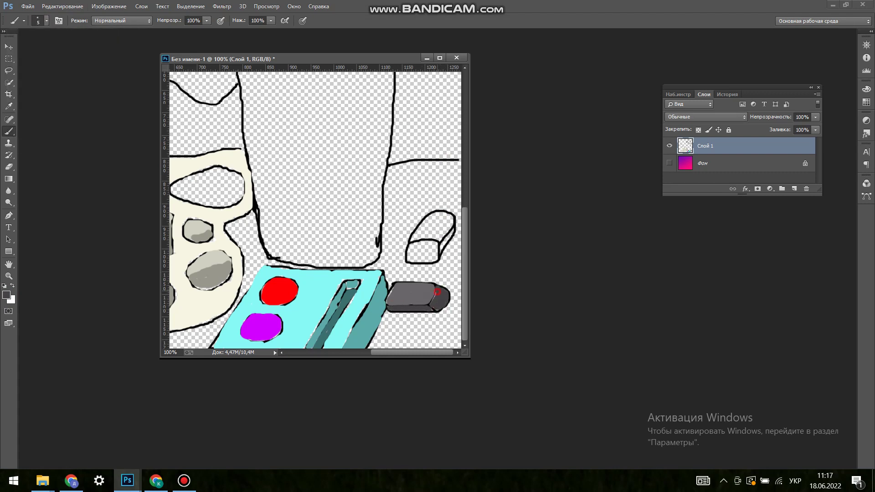
Step: Paint dark red on the upper eraser and set a slightly larger brush
{"action": "left_click", "coordinate": [6, 295]}
{"action": "left_click", "coordinate": [528, 123]}
{"action": "mouse_move", "coordinate": [419, 225]}
{"action": "left_mouse_down"}
{"action": "mouse_move", "coordinate": [443, 227]}
{"action": "mouse_move", "coordinate": [448, 239]}
{"action": "mouse_move", "coordinate": [437, 214]}
{"action": "left_mouse_up"}
{"action": "left_click", "coordinate": [39, 20]}
{"action": "left_click", "coordinate": [38, 21]}
{"action": "key", "text": "Return"}
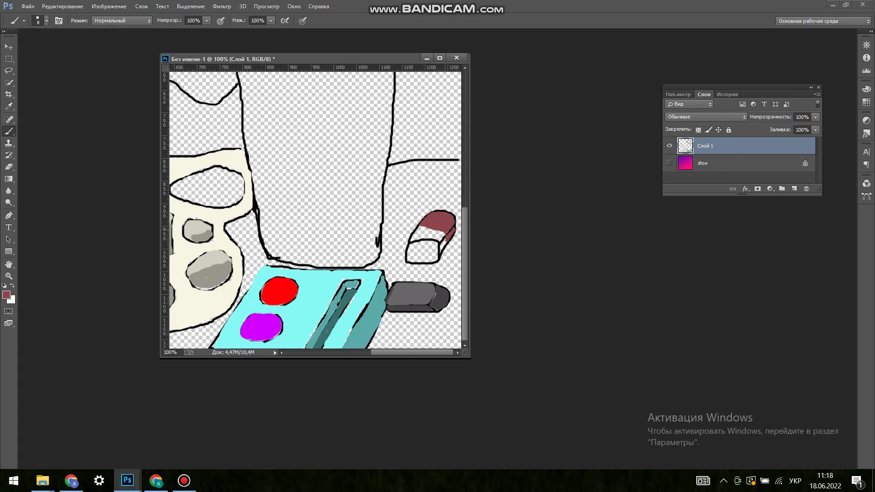
Step: Sample reddish-grey and grey-mauve tones to paint the eraser's band, outline and body
{"action": "left_click", "coordinate": [434, 182], "text": "alt"}
{"action": "left_click_drag", "start_coordinate": [410, 242], "coordinate": [443, 233]}
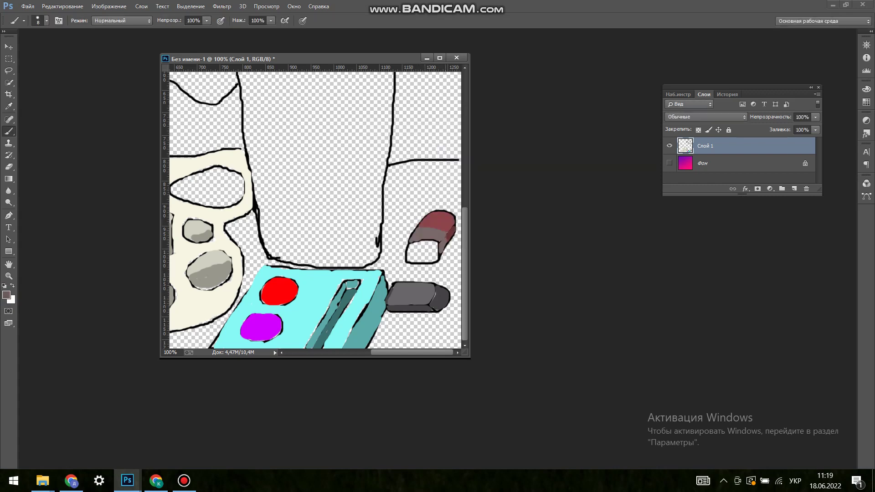
{"action": "left_click", "coordinate": [433, 233], "text": "alt"}
{"action": "mouse_move", "coordinate": [407, 244]}
{"action": "left_mouse_down"}
{"action": "mouse_move", "coordinate": [435, 240]}
{"action": "mouse_move", "coordinate": [433, 251]}
{"action": "left_mouse_up"}
{"action": "left_click", "coordinate": [46, 21]}
{"action": "left_click", "coordinate": [9, 106]}
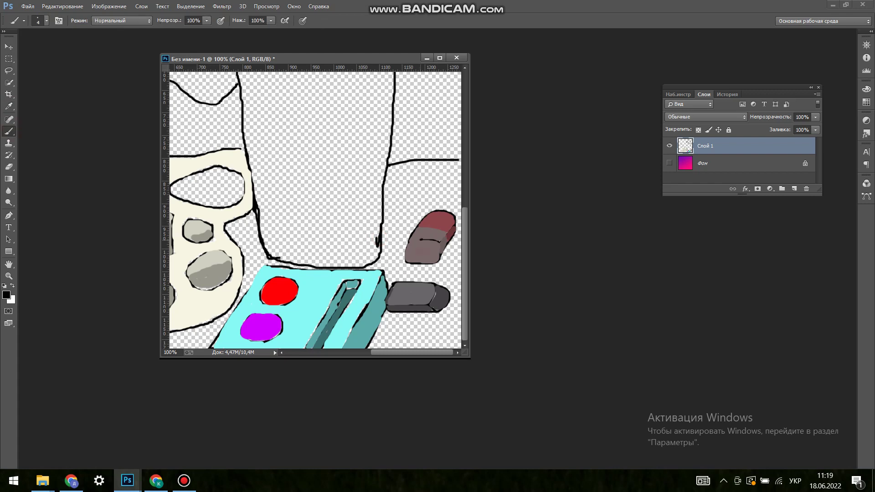
{"action": "scroll", "coordinate": [314, 209], "scroll_direction": "up", "scroll_amount": 3}
{"action": "left_click", "coordinate": [7, 295]}
Step: Paint the cup's left edge, top and upper band purple, undoing a stray stroke
{"action": "left_click", "coordinate": [423, 168]}
{"action": "key", "text": "Return"}
{"action": "key", "text": "b"}
{"action": "left_click_drag", "start_coordinate": [235, 94], "coordinate": [268, 312]}
{"action": "left_click_drag", "start_coordinate": [235, 136], "coordinate": [346, 93]}
{"action": "mouse_move", "coordinate": [237, 96]}
{"action": "left_mouse_down"}
{"action": "mouse_move", "coordinate": [342, 109]}
{"action": "mouse_move", "coordinate": [273, 237]}
{"action": "left_mouse_up"}
{"action": "mouse_move", "coordinate": [268, 303]}
{"action": "left_mouse_down"}
{"action": "mouse_move", "coordinate": [291, 315]}
{"action": "mouse_move", "coordinate": [349, 187]}
{"action": "mouse_move", "coordinate": [381, 87]}
{"action": "mouse_move", "coordinate": [332, 318]}
{"action": "mouse_move", "coordinate": [380, 88]}
{"action": "mouse_move", "coordinate": [360, 86]}
{"action": "left_mouse_up"}
{"action": "key", "text": "ctrl+z"}
Step: Fill the whole cup purple with a larger brush and add a dark purple shadow on its right
{"action": "left_click", "coordinate": [41, 20]}
{"action": "mouse_move", "coordinate": [256, 145]}
{"action": "left_mouse_down"}
{"action": "mouse_move", "coordinate": [287, 305]}
{"action": "mouse_move", "coordinate": [364, 100]}
{"action": "mouse_move", "coordinate": [319, 282]}
{"action": "left_mouse_up"}
{"action": "mouse_move", "coordinate": [387, 142]}
{"action": "left_mouse_down"}
{"action": "mouse_move", "coordinate": [334, 317]}
{"action": "mouse_move", "coordinate": [376, 306]}
{"action": "mouse_move", "coordinate": [360, 274]}
{"action": "mouse_move", "coordinate": [376, 237]}
{"action": "mouse_move", "coordinate": [374, 163]}
{"action": "mouse_move", "coordinate": [351, 225]}
{"action": "mouse_move", "coordinate": [385, 246]}
{"action": "left_mouse_up"}
{"action": "left_click", "coordinate": [46, 20]}
{"action": "left_click", "coordinate": [58, 51]}
{"action": "left_click_drag", "start_coordinate": [382, 137], "coordinate": [385, 77]}
Step: Set the brush size to 10 and touch up the cup's left rim in purple
{"action": "scroll", "coordinate": [392, 137], "scroll_direction": "up", "scroll_amount": 3}
{"action": "left_click", "coordinate": [46, 21]}
{"action": "type", "text": "10"}
{"action": "key", "text": "Return"}
{"action": "key", "text": "Escape"}
{"action": "left_click", "coordinate": [7, 294]}
{"action": "left_click", "coordinate": [515, 122]}
{"action": "mouse_move", "coordinate": [262, 150]}
{"action": "left_mouse_down"}
{"action": "mouse_move", "coordinate": [232, 145]}
{"action": "mouse_move", "coordinate": [249, 145]}
{"action": "left_mouse_up"}
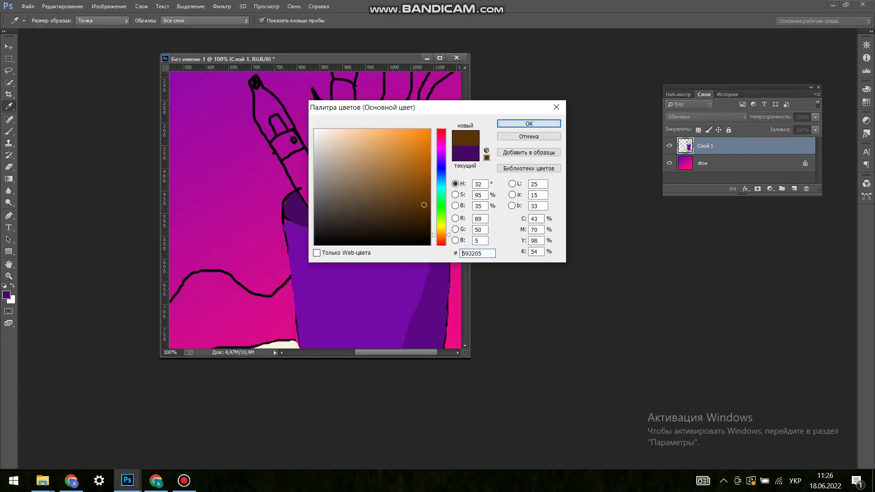
{"action": "key", "text": "Return"}
Step: Paint the left pencil body brown, adjusting the brush size
{"action": "key", "text": "b"}
{"action": "mouse_move", "coordinate": [364, 145]}
{"action": "left_mouse_down"}
{"action": "mouse_move", "coordinate": [340, 210]}
{"action": "mouse_move", "coordinate": [367, 146]}
{"action": "mouse_move", "coordinate": [318, 214]}
{"action": "left_mouse_up"}
{"action": "left_click", "coordinate": [47, 20]}
{"action": "left_click", "coordinate": [46, 20]}
{"action": "left_click", "coordinate": [339, 145]}
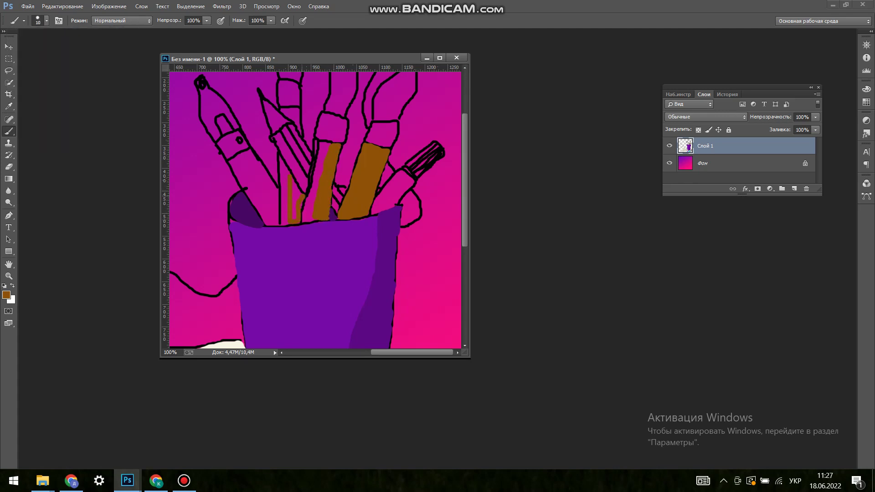
{"action": "mouse_move", "coordinate": [253, 154]}
{"action": "left_mouse_down"}
{"action": "mouse_move", "coordinate": [275, 222]}
{"action": "mouse_move", "coordinate": [273, 210]}
{"action": "left_mouse_up"}
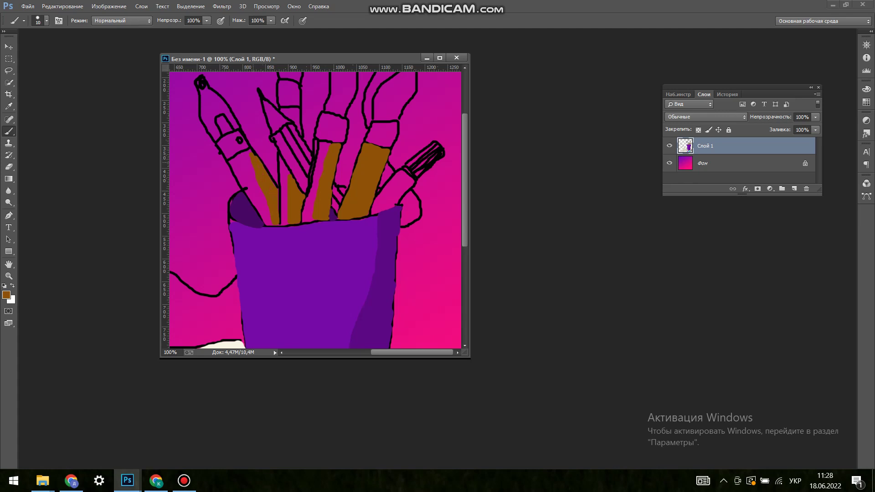
Step: Paint the left and middle-right handles, the pencil tip and the middle pencil lighter orange-brown
{"action": "left_click", "coordinate": [7, 295]}
{"action": "left_click", "coordinate": [518, 121]}
{"action": "mouse_move", "coordinate": [251, 169]}
{"action": "left_mouse_down"}
{"action": "mouse_move", "coordinate": [269, 223]}
{"action": "mouse_move", "coordinate": [241, 180]}
{"action": "mouse_move", "coordinate": [259, 210]}
{"action": "mouse_move", "coordinate": [244, 164]}
{"action": "left_mouse_up"}
{"action": "mouse_move", "coordinate": [317, 139]}
{"action": "left_mouse_down"}
{"action": "mouse_move", "coordinate": [305, 221]}
{"action": "mouse_move", "coordinate": [321, 145]}
{"action": "left_mouse_up"}
{"action": "left_click_drag", "start_coordinate": [285, 109], "coordinate": [299, 131]}
{"action": "left_click", "coordinate": [47, 20]}
{"action": "left_click_drag", "start_coordinate": [115, 38], "coordinate": [105, 38]}
{"action": "left_click_drag", "start_coordinate": [285, 158], "coordinate": [280, 217]}
Step: Paint the ferrules of the left pencil and middle brush light grey
{"action": "left_click", "coordinate": [6, 294]}
{"action": "left_click", "coordinate": [540, 123]}
{"action": "left_click_drag", "start_coordinate": [220, 142], "coordinate": [231, 134]}
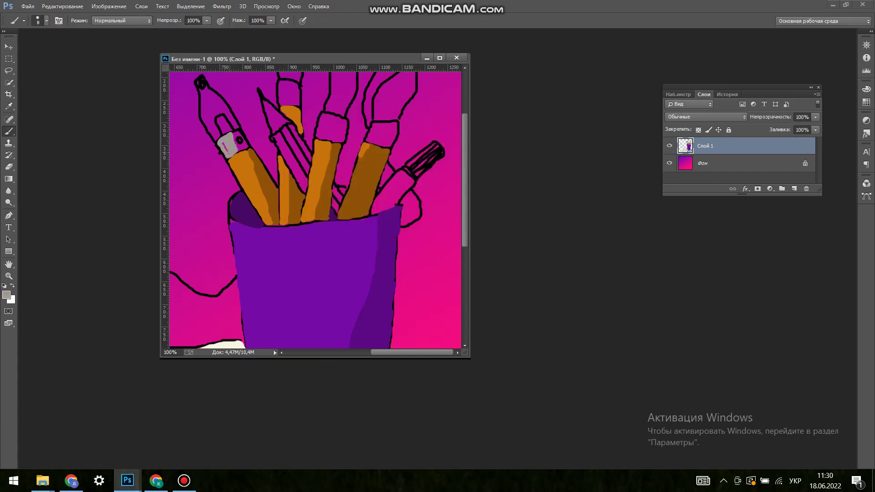
{"action": "scroll", "coordinate": [228, 146], "scroll_direction": "up", "scroll_amount": 3}
{"action": "left_click_drag", "start_coordinate": [282, 178], "coordinate": [295, 157]}
{"action": "mouse_move", "coordinate": [323, 187]}
{"action": "left_mouse_down"}
{"action": "mouse_move", "coordinate": [337, 202]}
{"action": "mouse_move", "coordinate": [337, 193]}
{"action": "mouse_move", "coordinate": [394, 198]}
{"action": "mouse_move", "coordinate": [387, 200]}
{"action": "left_mouse_up"}
{"action": "left_click", "coordinate": [6, 295]}
{"action": "left_click", "coordinate": [533, 121]}
{"action": "left_click_drag", "start_coordinate": [235, 207], "coordinate": [244, 221]}
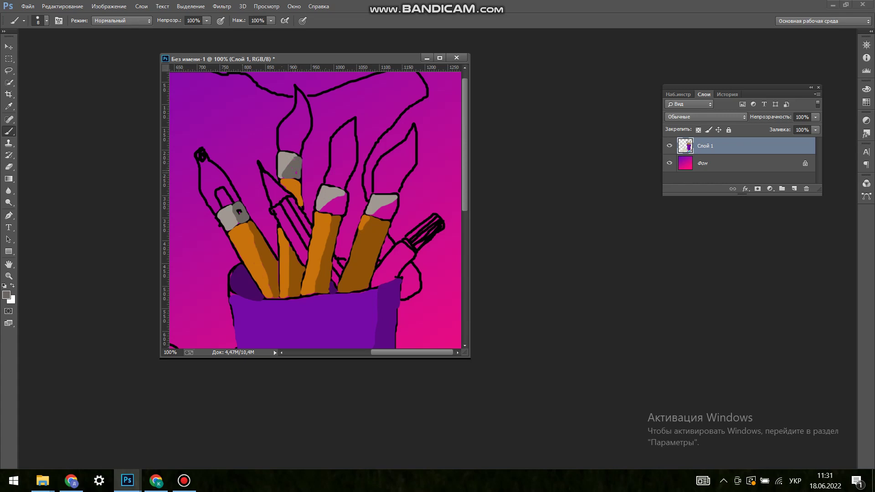
{"action": "left_click_drag", "start_coordinate": [342, 195], "coordinate": [346, 212]}
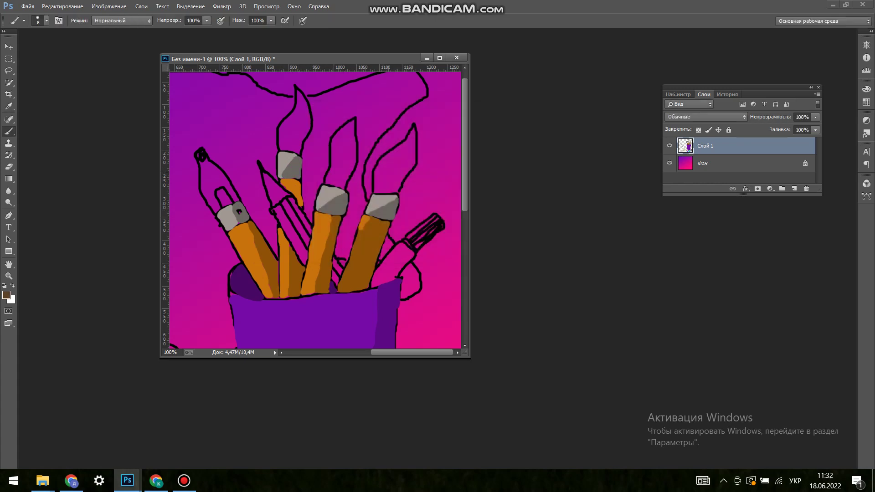
Step: Paint the middle and rightmost brush tips brown and the pencil shaft red
{"action": "left_click_drag", "start_coordinate": [331, 165], "coordinate": [331, 174]}
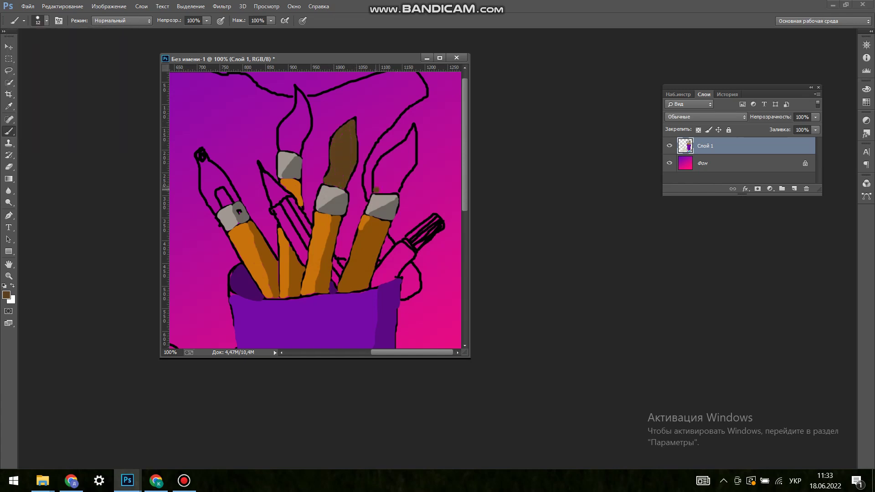
{"action": "left_click_drag", "start_coordinate": [386, 182], "coordinate": [412, 139]}
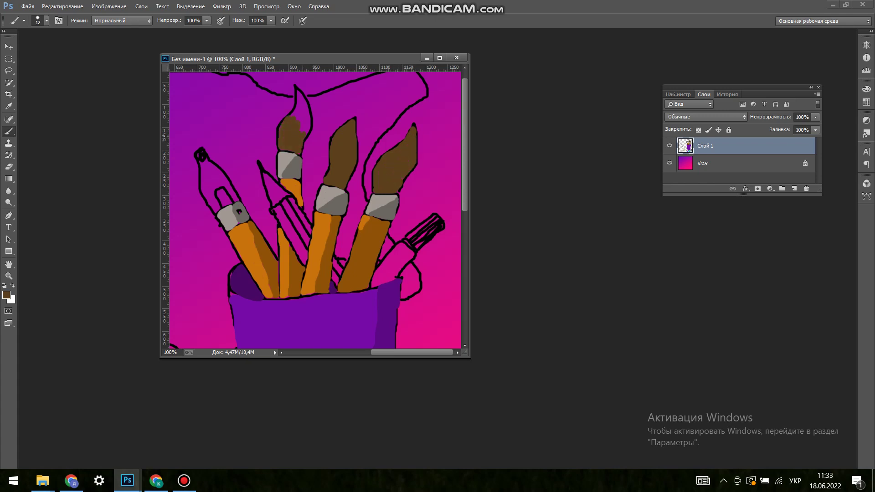
{"action": "left_click", "coordinate": [6, 295]}
{"action": "left_click", "coordinate": [410, 150]}
{"action": "left_click", "coordinate": [500, 121]}
{"action": "left_click_drag", "start_coordinate": [272, 208], "coordinate": [290, 236]}
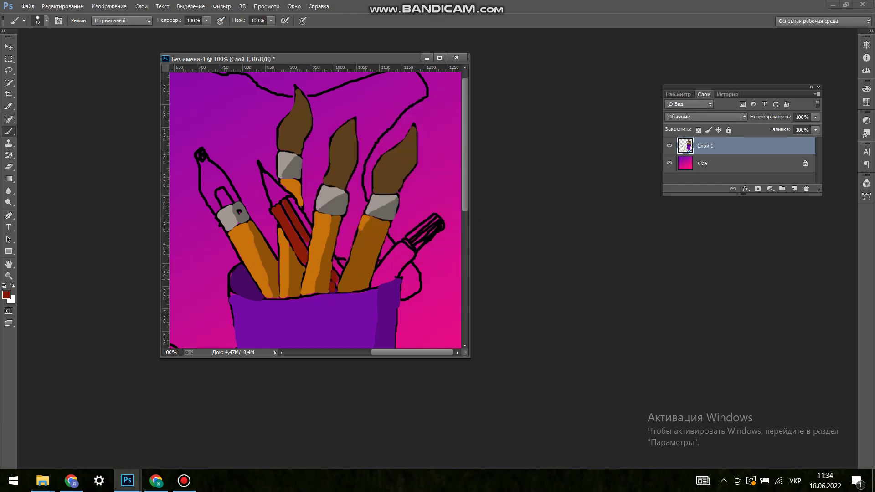
Step: Zoom in and add dark red stripes along the pencil with a smaller brush
{"action": "key", "text": "ctrl+plus"}
{"action": "left_click", "coordinate": [46, 20]}
{"action": "key", "text": "Return"}
{"action": "left_click", "coordinate": [6, 295]}
{"action": "left_click", "coordinate": [514, 122]}
{"action": "left_click_drag", "start_coordinate": [256, 150], "coordinate": [297, 222]}
{"action": "left_click_drag", "start_coordinate": [256, 155], "coordinate": [287, 210]}
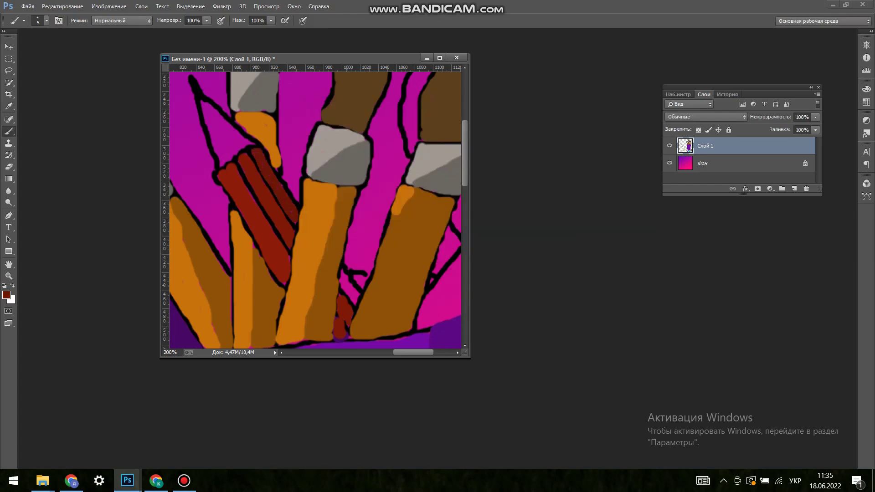
Step: Paint the pencil's sharpened tip in orange and darker orange
{"action": "left_click", "coordinate": [6, 295]}
{"action": "left_click", "coordinate": [413, 140]}
{"action": "left_click", "coordinate": [515, 123]}
{"action": "left_click_drag", "start_coordinate": [200, 99], "coordinate": [213, 170]}
{"action": "left_click_drag", "start_coordinate": [203, 98], "coordinate": [230, 155]}
{"action": "left_click", "coordinate": [6, 294]}
{"action": "left_click", "coordinate": [414, 140]}
{"action": "left_click", "coordinate": [514, 122]}
{"action": "left_click_drag", "start_coordinate": [223, 116], "coordinate": [252, 142]}
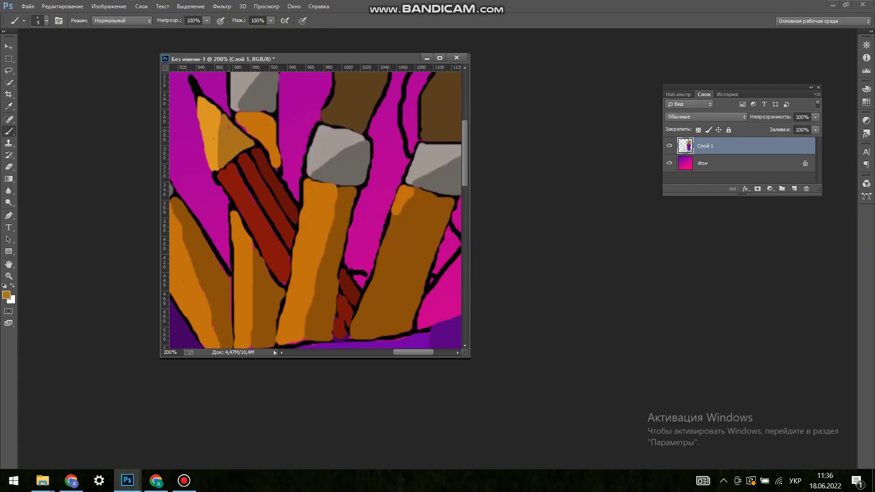
Step: Bring the marker into view and pick a light purple shade
{"action": "left_click_drag", "start_coordinate": [315, 210], "coordinate": [346, 218]}
{"action": "left_click", "coordinate": [6, 295]}
{"action": "left_click", "coordinate": [449, 157]}
{"action": "left_click", "coordinate": [374, 137]}
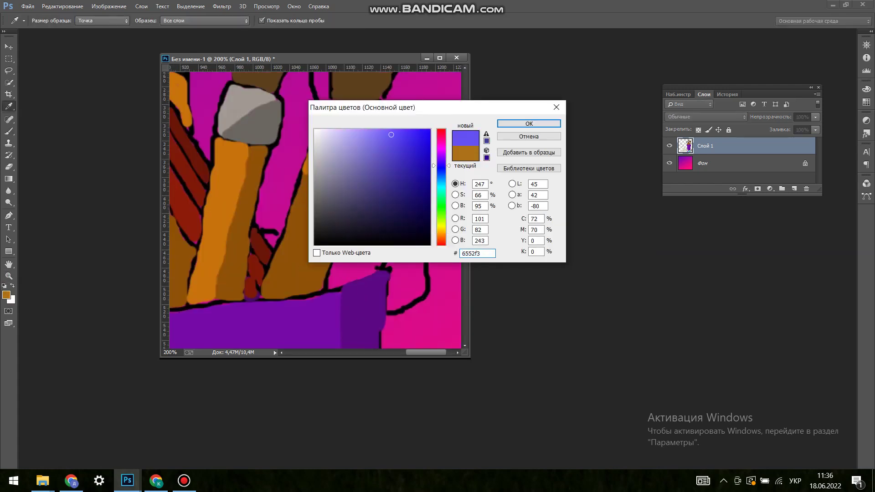
Step: Outline the marker in light purple and enlarge the brush to fill it
{"action": "left_click", "coordinate": [515, 122]}
{"action": "left_click_drag", "start_coordinate": [387, 197], "coordinate": [338, 262]}
{"action": "mouse_move", "coordinate": [388, 197]}
{"action": "left_mouse_down"}
{"action": "mouse_move", "coordinate": [346, 283]}
{"action": "mouse_move", "coordinate": [342, 269]}
{"action": "mouse_move", "coordinate": [401, 214]}
{"action": "mouse_move", "coordinate": [358, 274]}
{"action": "left_mouse_up"}
{"action": "left_click", "coordinate": [46, 20]}
{"action": "left_click", "coordinate": [46, 82]}
Step: Shade the marker with darker slate purple and add fine light purple lines along its bristles
{"action": "left_click", "coordinate": [7, 295]}
{"action": "left_click", "coordinate": [47, 21]}
{"action": "left_click", "coordinate": [46, 82]}
{"action": "left_click", "coordinate": [46, 21]}
{"action": "left_click", "coordinate": [46, 82]}
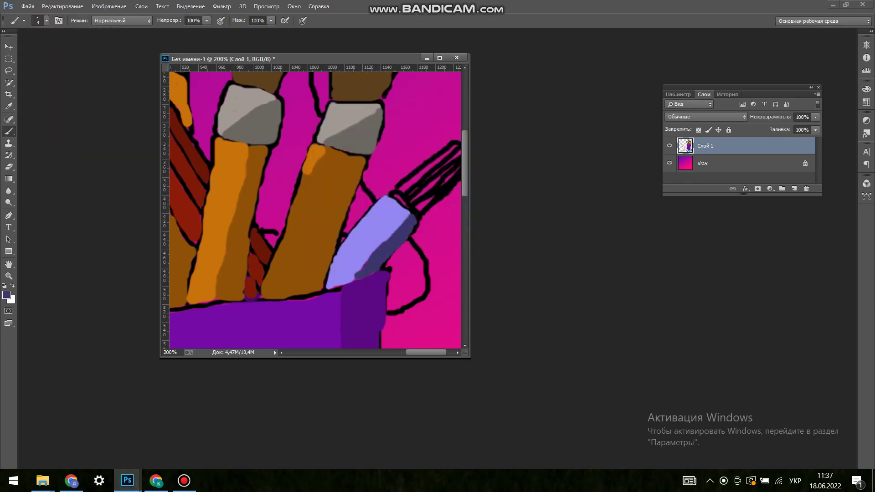
{"action": "left_click", "coordinate": [360, 237], "text": "alt"}
{"action": "scroll", "coordinate": [315, 205], "scroll_direction": "right", "scroll_amount": 2}
{"action": "left_click_drag", "start_coordinate": [352, 188], "coordinate": [391, 158]}
{"action": "left_click_drag", "start_coordinate": [351, 191], "coordinate": [403, 152]}
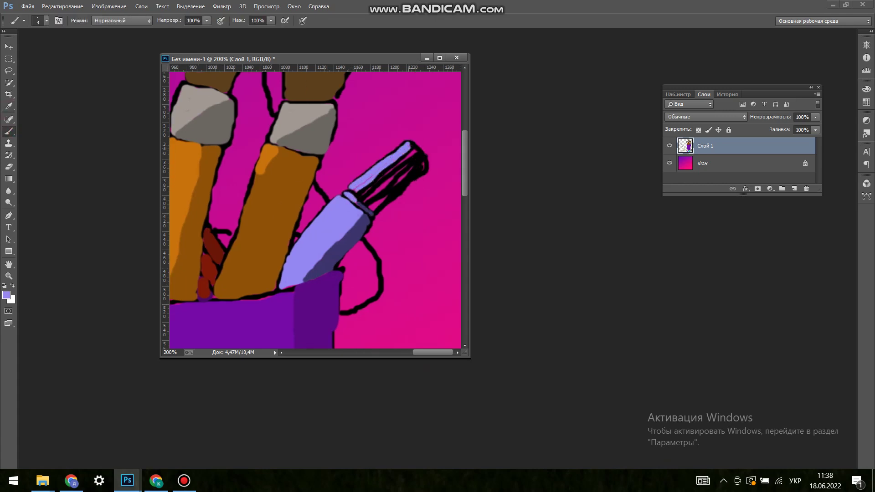
{"action": "left_click", "coordinate": [371, 201], "text": "alt"}
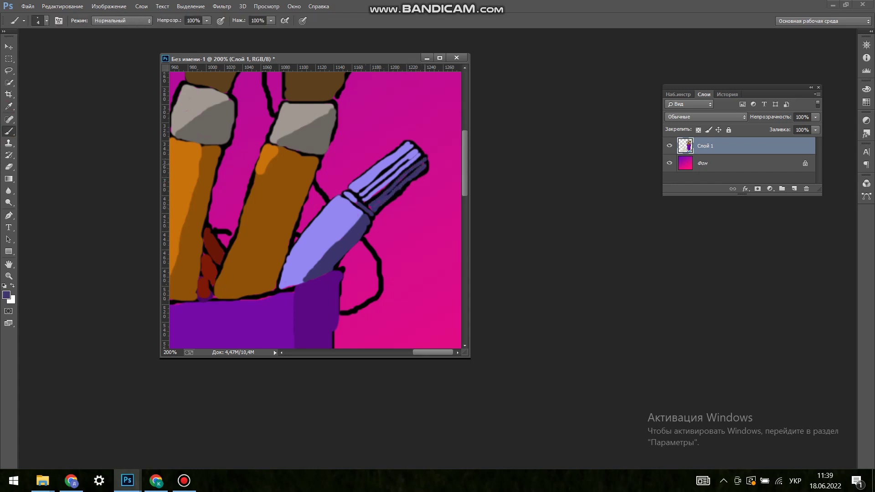
Step: Paint the pen nib and its tip light grey
{"action": "scroll", "coordinate": [315, 205], "scroll_direction": "left", "scroll_amount": 10}
{"action": "left_click", "coordinate": [323, 219], "text": "alt"}
{"action": "left_click", "coordinate": [47, 20]}
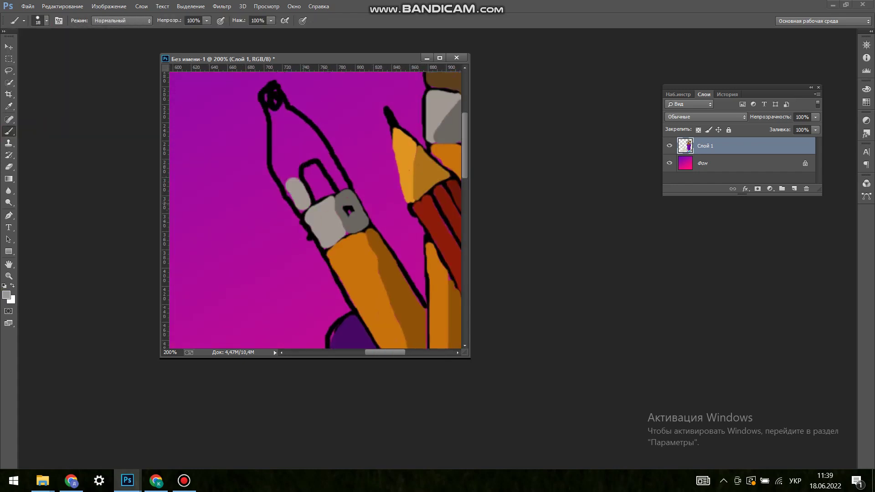
{"action": "left_click_drag", "start_coordinate": [296, 200], "coordinate": [280, 114]}
{"action": "left_click", "coordinate": [47, 21]}
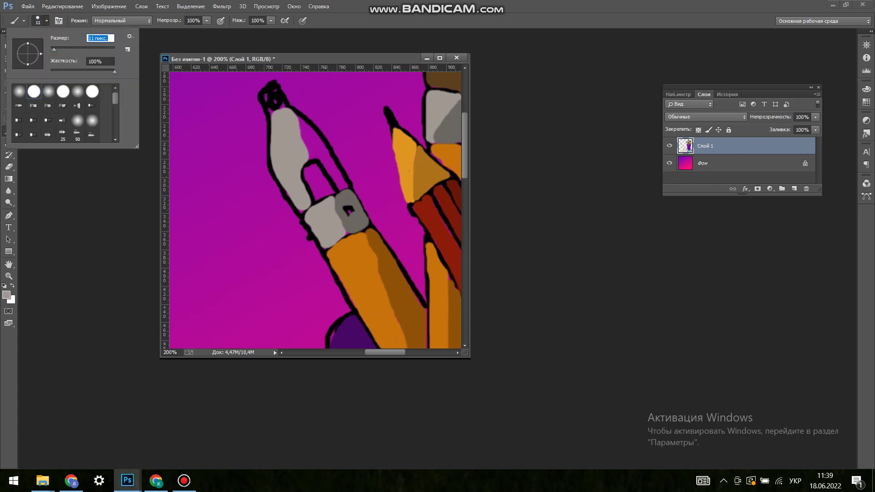
{"action": "left_click_drag", "start_coordinate": [268, 109], "coordinate": [273, 91]}
{"action": "mouse_move", "coordinate": [278, 98]}
{"action": "left_mouse_down"}
{"action": "mouse_move", "coordinate": [340, 185]}
{"action": "mouse_move", "coordinate": [307, 120]}
{"action": "mouse_move", "coordinate": [338, 178]}
{"action": "left_mouse_up"}
Step: Zoom out to see the whole drawing, then zoom back in on the upper left
{"action": "key", "text": "z"}
{"action": "key", "text": "ctrl+minus"}
{"action": "key", "text": "ctrl+minus"}
{"action": "key", "text": "ctrl+plus"}
{"action": "key", "text": "ctrl+plus"}
{"action": "left_click", "coordinate": [6, 295]}
Step: Paint the upper-left background blob bright green
{"action": "left_click", "coordinate": [524, 120]}
{"action": "key", "text": "b"}
{"action": "mouse_move", "coordinate": [256, 120]}
{"action": "left_mouse_down"}
{"action": "mouse_move", "coordinate": [241, 114]}
{"action": "mouse_move", "coordinate": [248, 203]}
{"action": "mouse_move", "coordinate": [205, 248]}
{"action": "mouse_move", "coordinate": [273, 287]}
{"action": "mouse_move", "coordinate": [372, 145]}
{"action": "mouse_move", "coordinate": [301, 135]}
{"action": "mouse_move", "coordinate": [273, 182]}
{"action": "left_mouse_up"}
Step: Fill the next background blob blue with large strokes, then shrink the brush
{"action": "left_click", "coordinate": [7, 295]}
{"action": "left_click", "coordinate": [524, 121]}
{"action": "mouse_move", "coordinate": [282, 248]}
{"action": "left_mouse_down"}
{"action": "mouse_move", "coordinate": [262, 301]}
{"action": "mouse_move", "coordinate": [291, 339]}
{"action": "mouse_move", "coordinate": [319, 314]}
{"action": "mouse_move", "coordinate": [310, 164]}
{"action": "mouse_move", "coordinate": [319, 119]}
{"action": "left_mouse_up"}
{"action": "scroll", "coordinate": [292, 319], "scroll_direction": "down", "scroll_amount": 2}
{"action": "scroll", "coordinate": [291, 318], "scroll_direction": "down", "scroll_amount": 1}
{"action": "scroll", "coordinate": [319, 118], "scroll_direction": "up", "scroll_amount": 2}
{"action": "left_click_drag", "start_coordinate": [319, 174], "coordinate": [392, 100]}
{"action": "mouse_move", "coordinate": [365, 282]}
{"action": "left_mouse_down"}
{"action": "mouse_move", "coordinate": [410, 137]}
{"action": "mouse_move", "coordinate": [410, 91]}
{"action": "left_mouse_up"}
{"action": "scroll", "coordinate": [401, 137], "scroll_direction": "up", "scroll_amount": 1}
{"action": "left_click", "coordinate": [46, 20]}
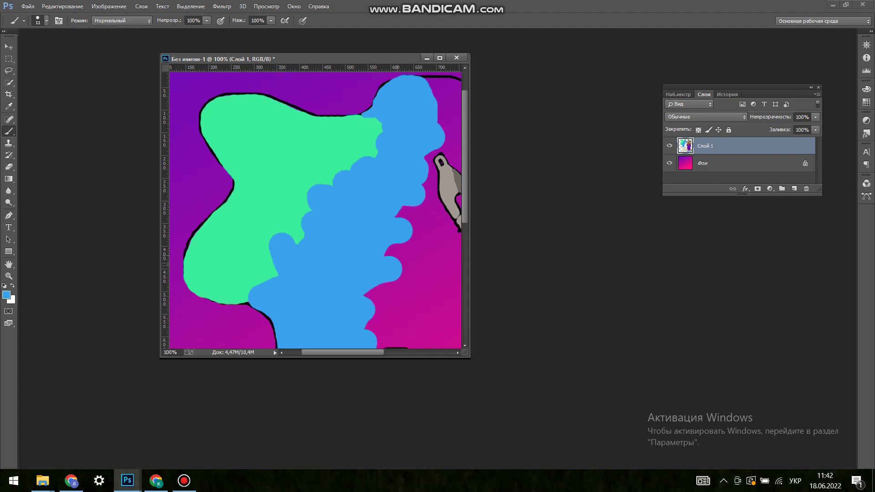
{"action": "scroll", "coordinate": [314, 210], "scroll_direction": "down", "scroll_amount": 3}
Step: Fill the blob beside the blue area and the cup with pink
{"action": "left_click", "coordinate": [7, 295]}
{"action": "left_click", "coordinate": [402, 137]}
{"action": "left_click_drag", "start_coordinate": [441, 234], "coordinate": [441, 133]}
{"action": "left_click", "coordinate": [514, 123]}
{"action": "mouse_move", "coordinate": [430, 218]}
{"action": "left_mouse_down"}
{"action": "mouse_move", "coordinate": [376, 278]}
{"action": "mouse_move", "coordinate": [407, 157]}
{"action": "mouse_move", "coordinate": [438, 146]}
{"action": "left_mouse_up"}
{"action": "scroll", "coordinate": [410, 151], "scroll_direction": "right", "scroll_amount": 4}
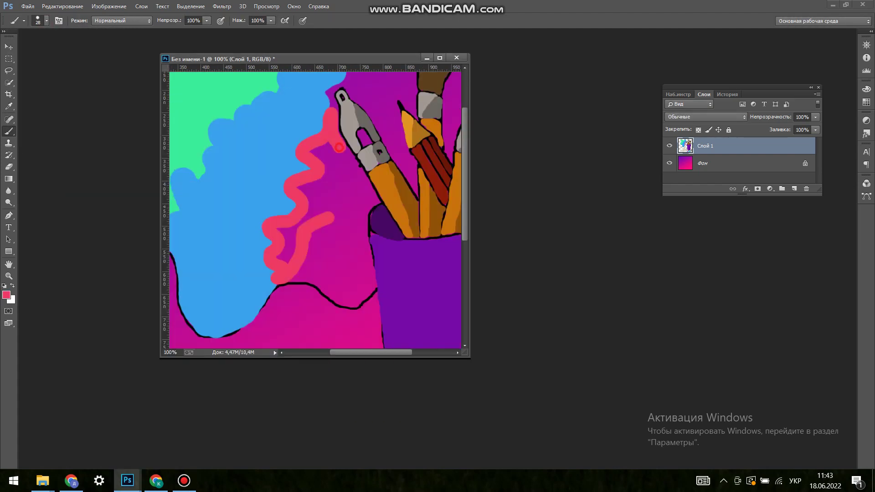
{"action": "mouse_move", "coordinate": [330, 112]}
{"action": "left_mouse_down"}
{"action": "mouse_move", "coordinate": [362, 182]}
{"action": "mouse_move", "coordinate": [355, 301]}
{"action": "mouse_move", "coordinate": [283, 237]}
{"action": "mouse_move", "coordinate": [356, 146]}
{"action": "left_mouse_up"}
{"action": "left_click_drag", "start_coordinate": [360, 200], "coordinate": [310, 282]}
{"action": "mouse_move", "coordinate": [337, 255]}
{"action": "left_mouse_down"}
{"action": "mouse_move", "coordinate": [337, 155]}
{"action": "mouse_move", "coordinate": [331, 228]}
{"action": "left_mouse_up"}
Step: With a smaller brush, paint pink between the pliers' jaws and along their right edge
{"action": "key", "text": "bracketleft"}
{"action": "key", "text": "bracketleft"}
{"action": "scroll", "coordinate": [314, 210], "scroll_direction": "up", "scroll_amount": 1}
{"action": "left_click", "coordinate": [360, 160]}
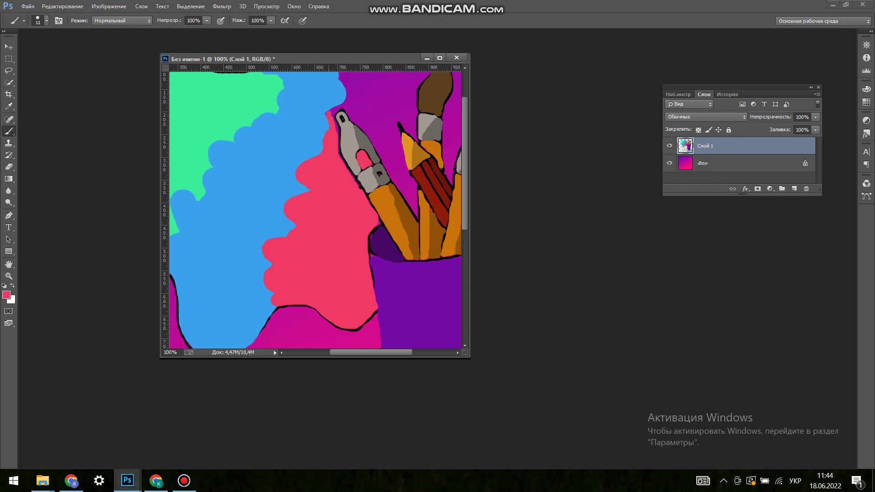
{"action": "left_click_drag", "start_coordinate": [363, 130], "coordinate": [416, 214]}
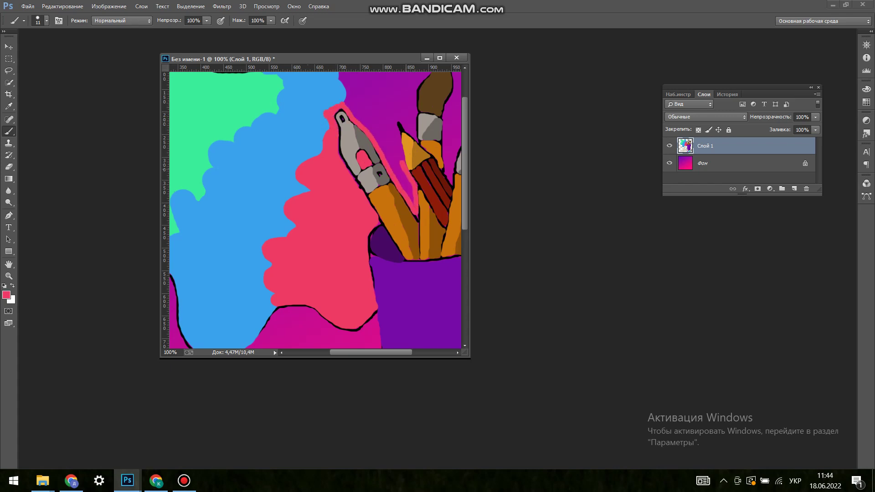
{"action": "scroll", "coordinate": [314, 210], "scroll_direction": "up", "scroll_amount": 2}
{"action": "mouse_move", "coordinate": [396, 164]}
{"action": "left_mouse_down"}
{"action": "mouse_move", "coordinate": [423, 102]}
{"action": "mouse_move", "coordinate": [327, 77]}
{"action": "mouse_move", "coordinate": [417, 109]}
{"action": "mouse_move", "coordinate": [410, 232]}
{"action": "mouse_move", "coordinate": [364, 159]}
{"action": "mouse_move", "coordinate": [378, 98]}
{"action": "mouse_move", "coordinate": [403, 146]}
{"action": "left_mouse_up"}
Step: Enlarge the brush and start a yellow blob behind the brush tips
{"action": "left_click", "coordinate": [46, 21]}
{"action": "double_click", "coordinate": [27, 87]}
{"action": "scroll", "coordinate": [314, 209], "scroll_direction": "right", "scroll_amount": 5}
{"action": "left_click", "coordinate": [7, 295]}
{"action": "left_click", "coordinate": [440, 230]}
{"action": "left_click", "coordinate": [518, 121]}
{"action": "mouse_move", "coordinate": [410, 85]}
{"action": "left_mouse_down"}
{"action": "mouse_move", "coordinate": [315, 142]}
{"action": "mouse_move", "coordinate": [306, 169]}
{"action": "mouse_move", "coordinate": [346, 104]}
{"action": "mouse_move", "coordinate": [392, 86]}
{"action": "mouse_move", "coordinate": [419, 105]}
{"action": "mouse_move", "coordinate": [369, 139]}
{"action": "left_mouse_up"}
Step: Paint yellow down between the brushes, joining the blob and filling the loop near the marker
{"action": "left_click_drag", "start_coordinate": [341, 261], "coordinate": [358, 194]}
{"action": "key", "text": "bracketleft"}
{"action": "key", "text": "bracketleft"}
{"action": "left_click_drag", "start_coordinate": [348, 196], "coordinate": [360, 137]}
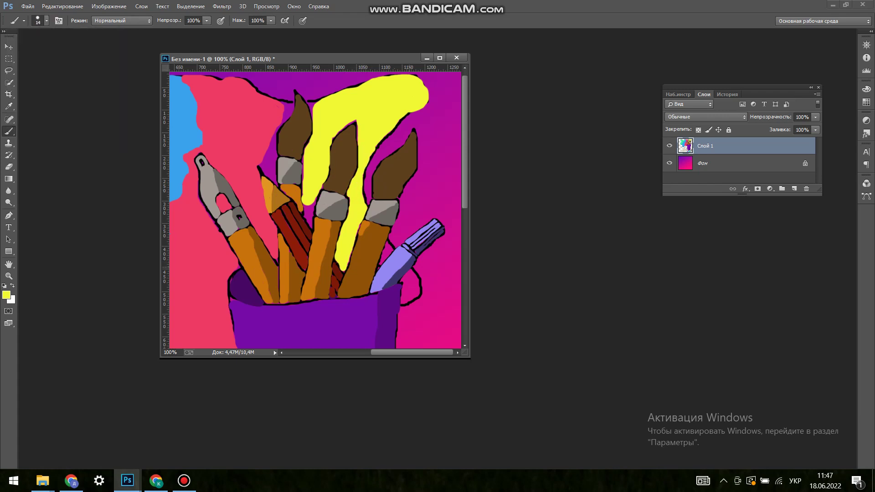
{"action": "key", "text": "ctrl+z"}
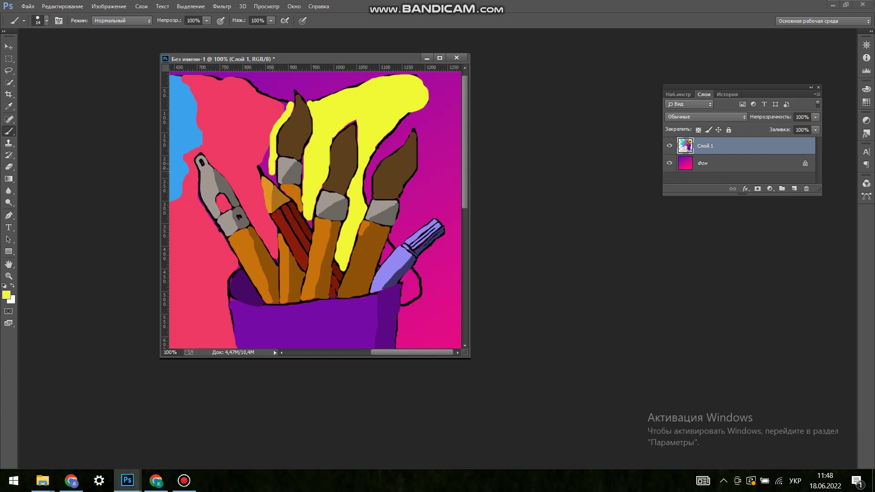
{"action": "left_click_drag", "start_coordinate": [409, 281], "coordinate": [409, 294]}
{"action": "left_click", "coordinate": [47, 21]}
{"action": "left_click", "coordinate": [34, 37]}
{"action": "left_click_drag", "start_coordinate": [385, 239], "coordinate": [382, 264]}
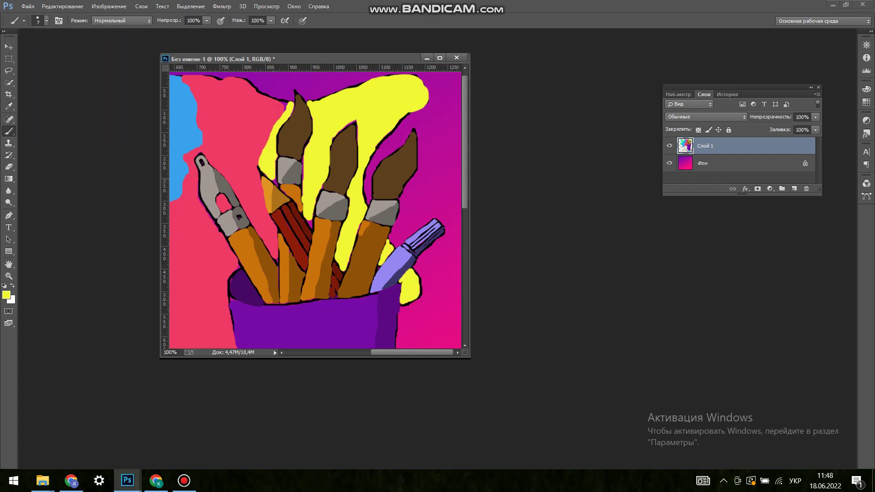
{"action": "key", "text": "ctrl+minus"}
{"action": "key", "text": "ctrl+minus"}
Step: Choose pale yellow and dab two pale yellow blobs on the tabletop with a larger brush
{"action": "left_click", "coordinate": [7, 294]}
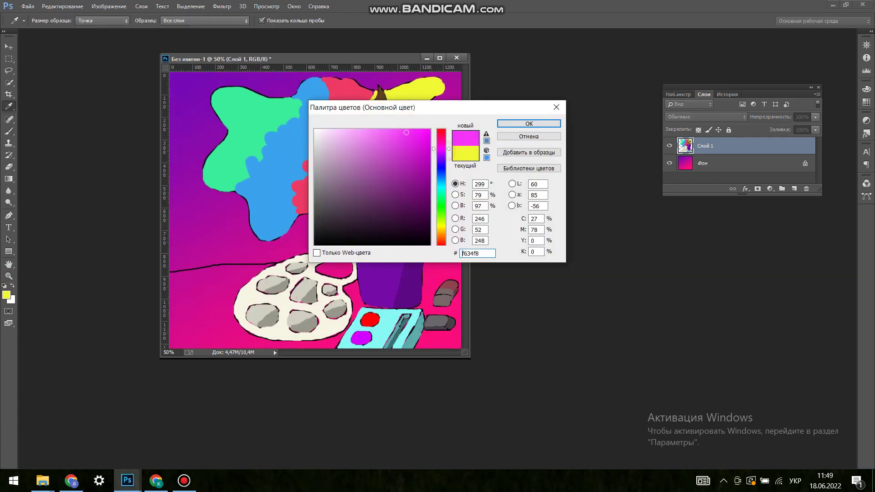
{"action": "key", "text": "Escape"}
{"action": "left_click", "coordinate": [7, 295]}
{"action": "left_click", "coordinate": [328, 136]}
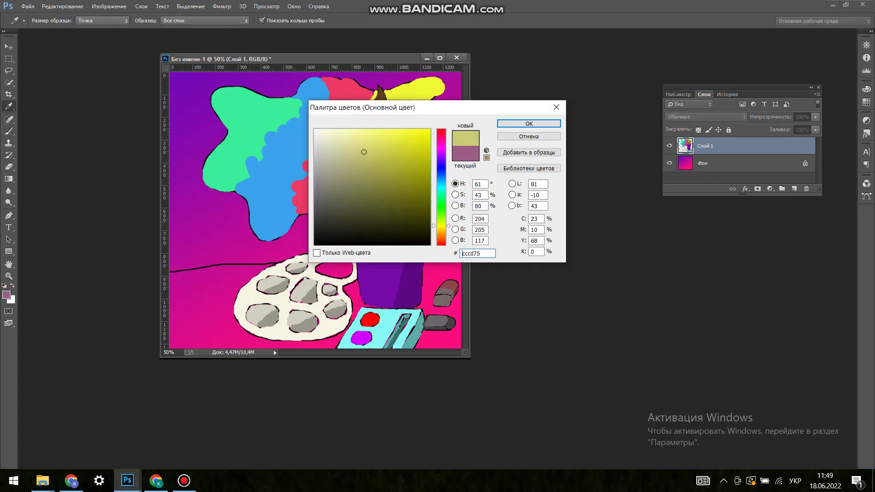
{"action": "left_click", "coordinate": [528, 124]}
{"action": "key", "text": "b"}
{"action": "left_click", "coordinate": [47, 20]}
{"action": "left_click_drag", "start_coordinate": [185, 299], "coordinate": [218, 289]}
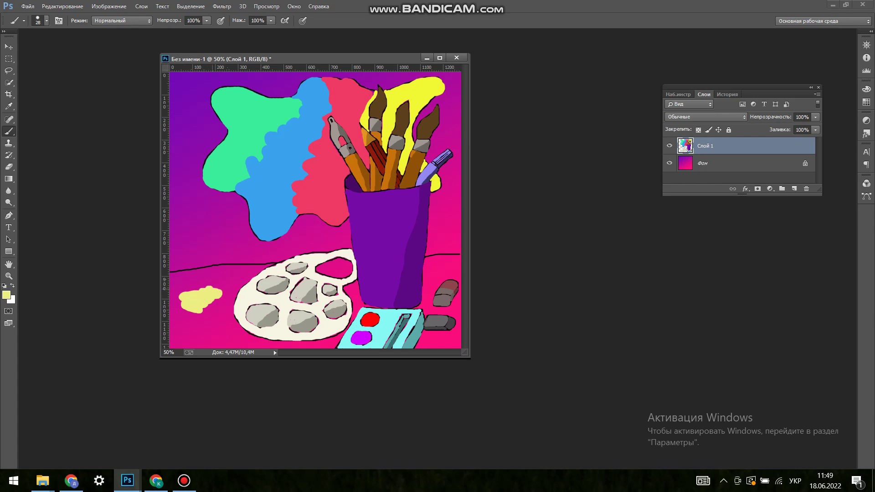
{"action": "left_click_drag", "start_coordinate": [217, 326], "coordinate": [237, 340]}
Step: Switch to light blue and dab three blue blobs across the table
{"action": "left_click", "coordinate": [7, 295]}
{"action": "left_click", "coordinate": [562, 121]}
{"action": "left_click_drag", "start_coordinate": [222, 305], "coordinate": [232, 308]}
{"action": "left_click_drag", "start_coordinate": [175, 337], "coordinate": [202, 330]}
{"action": "left_click_drag", "start_coordinate": [433, 267], "coordinate": [453, 266]}
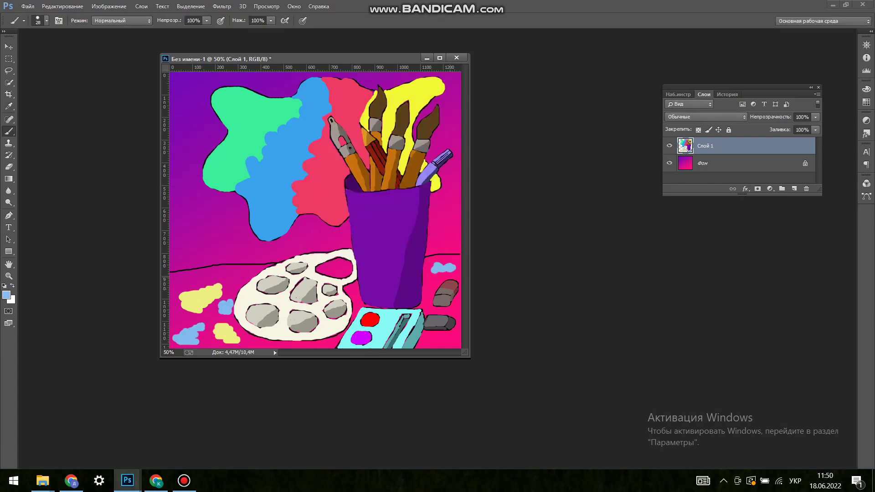
Step: Add purple dabs at the left and right of the table, then a red dab
{"action": "left_click", "coordinate": [7, 294]}
{"action": "key", "text": "Return"}
{"action": "left_click_drag", "start_coordinate": [175, 275], "coordinate": [224, 276]}
{"action": "left_click_drag", "start_coordinate": [176, 321], "coordinate": [212, 315]}
{"action": "left_click_drag", "start_coordinate": [426, 275], "coordinate": [439, 311]}
{"action": "left_click", "coordinate": [6, 295]}
{"action": "key", "text": "Return"}
{"action": "left_click_drag", "start_coordinate": [228, 278], "coordinate": [252, 273]}
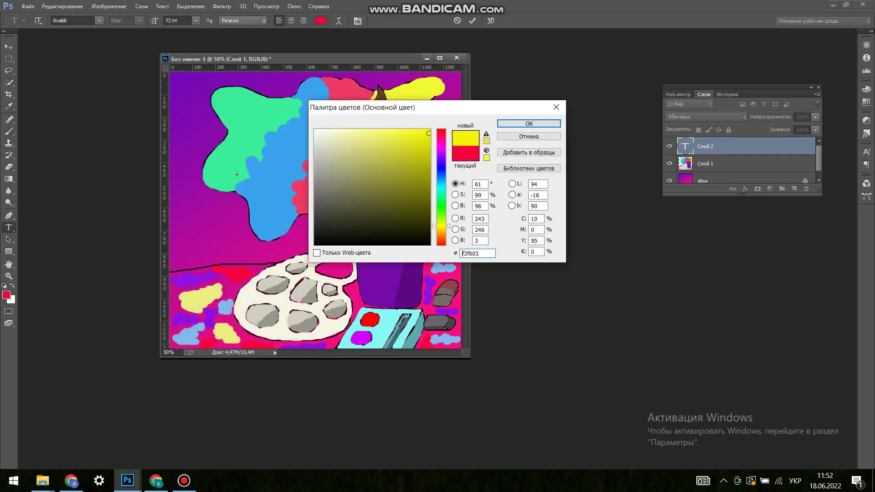
Step: Type the title 'Ultramarine' near the top, red, at 200 pt
{"action": "key", "text": "Return"}
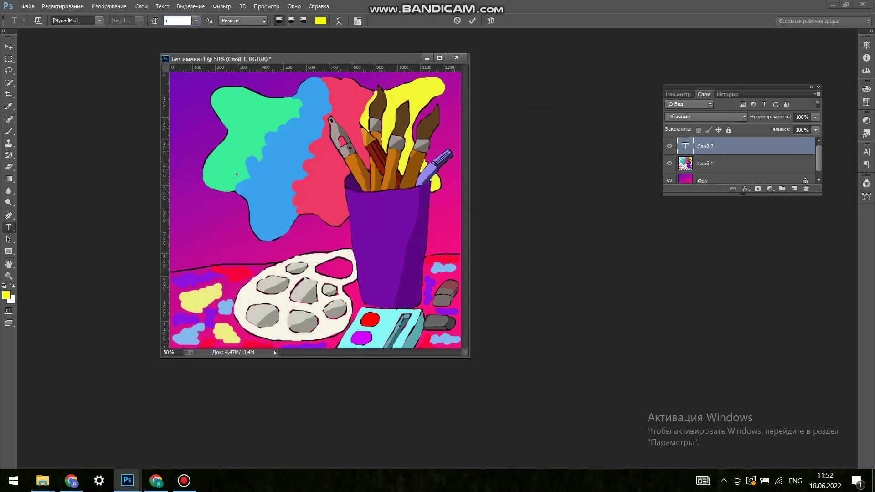
{"action": "type", "text": "Ultramarine"}
{"action": "left_click_drag", "start_coordinate": [273, 169], "coordinate": [261, 107]}
{"action": "key", "text": "ctrl+a"}
{"action": "left_click", "coordinate": [321, 21]}
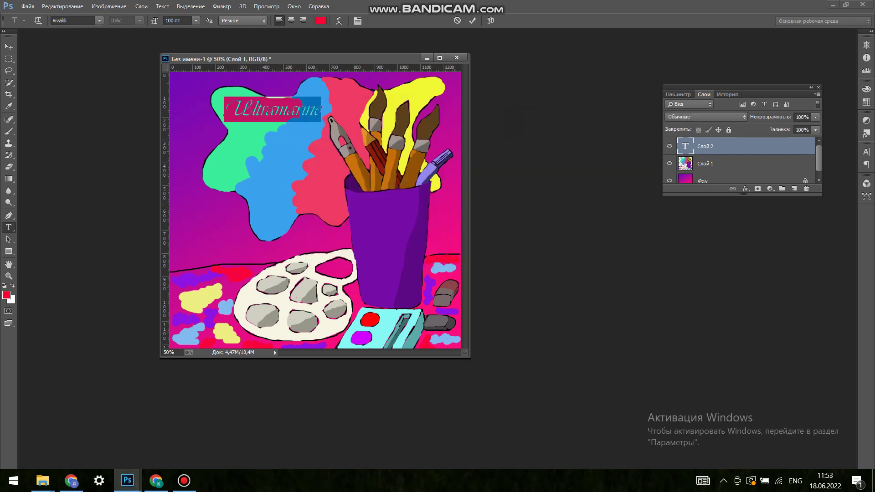
{"action": "left_click", "coordinate": [173, 20]}
{"action": "type", "text": "200"}
{"action": "key", "text": "Return"}
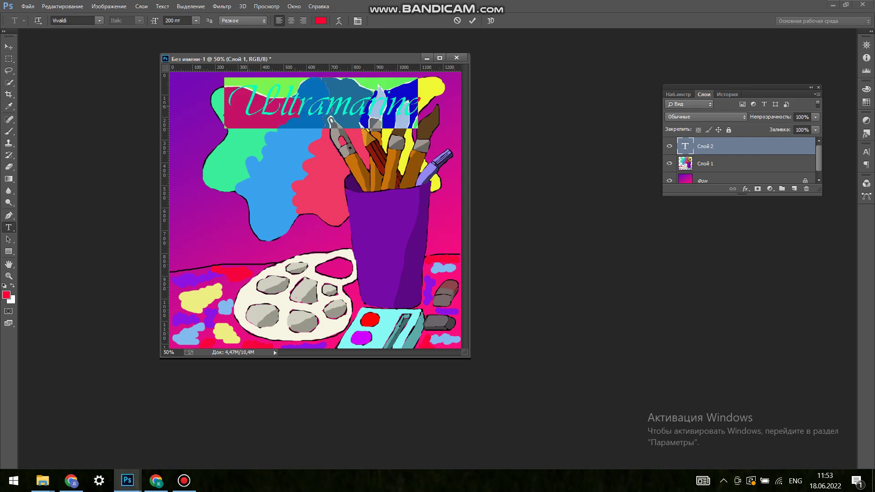
Step: Recolour some title letters yellow and green, keeping the 'l' red, and commit the title
{"action": "left_click", "coordinate": [320, 21]}
{"action": "left_click", "coordinate": [429, 129]}
{"action": "left_click", "coordinate": [528, 124]}
{"action": "left_click", "coordinate": [321, 21]}
{"action": "left_click", "coordinate": [529, 124]}
{"action": "left_click", "coordinate": [320, 21]}
{"action": "left_click", "coordinate": [374, 183]}
{"action": "left_click", "coordinate": [529, 123]}
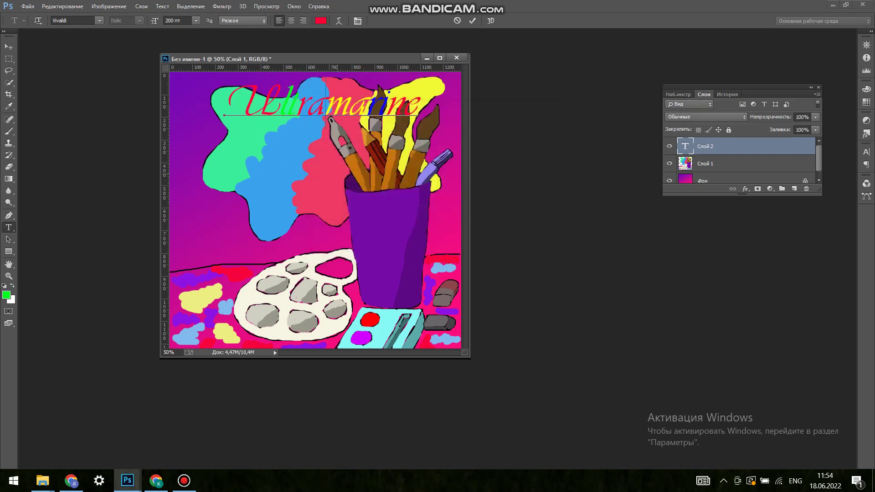
{"action": "left_click", "coordinate": [320, 21]}
{"action": "left_click", "coordinate": [529, 123]}
{"action": "key", "text": "ctrl+Return"}
Step: Add the word 'studio' below the title and colour it blue
{"action": "left_click", "coordinate": [234, 173]}
{"action": "type", "text": "studio"}
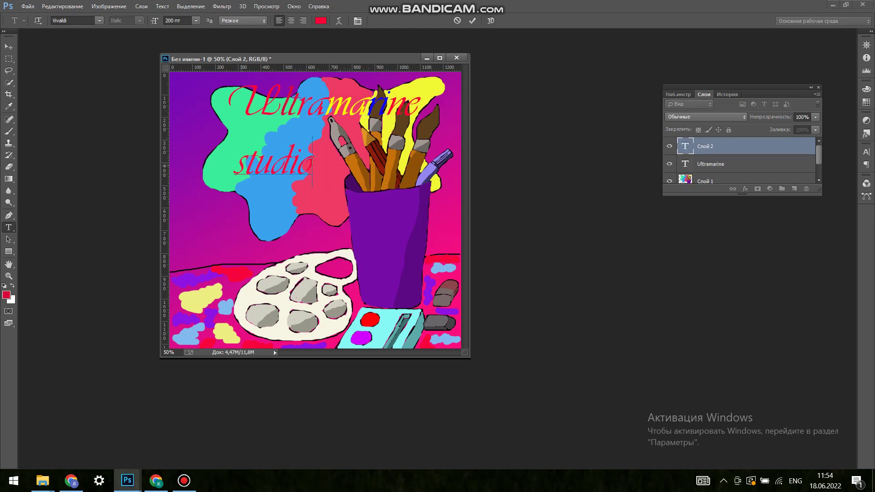
{"action": "left_click", "coordinate": [320, 20]}
{"action": "left_click", "coordinate": [441, 165]}
{"action": "left_click", "coordinate": [528, 124]}
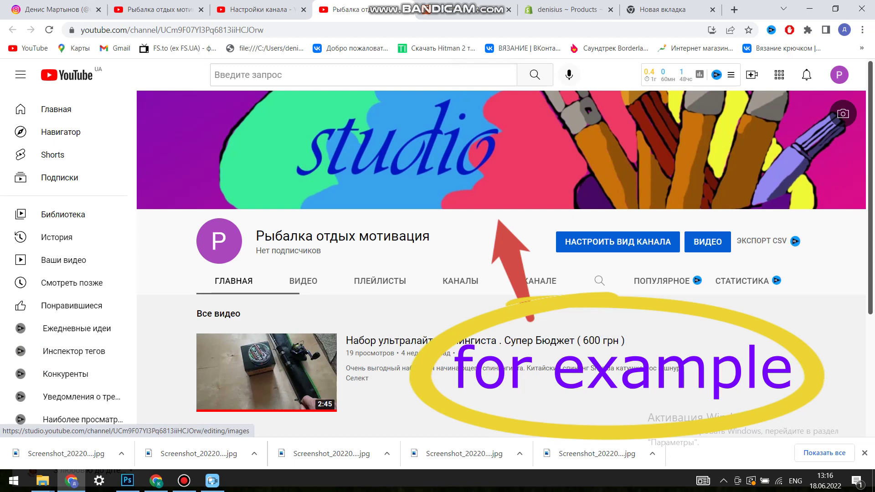
Step: Stop the screen recording
{"action": "left_click", "coordinate": [184, 481]}
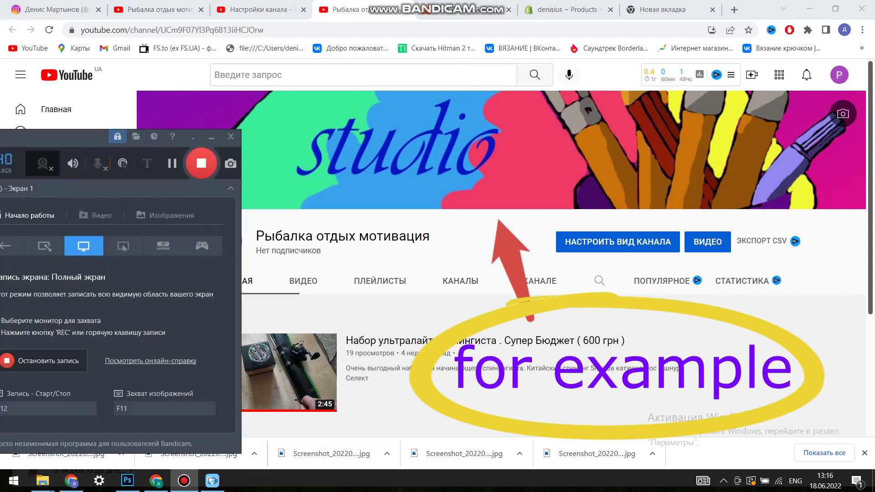